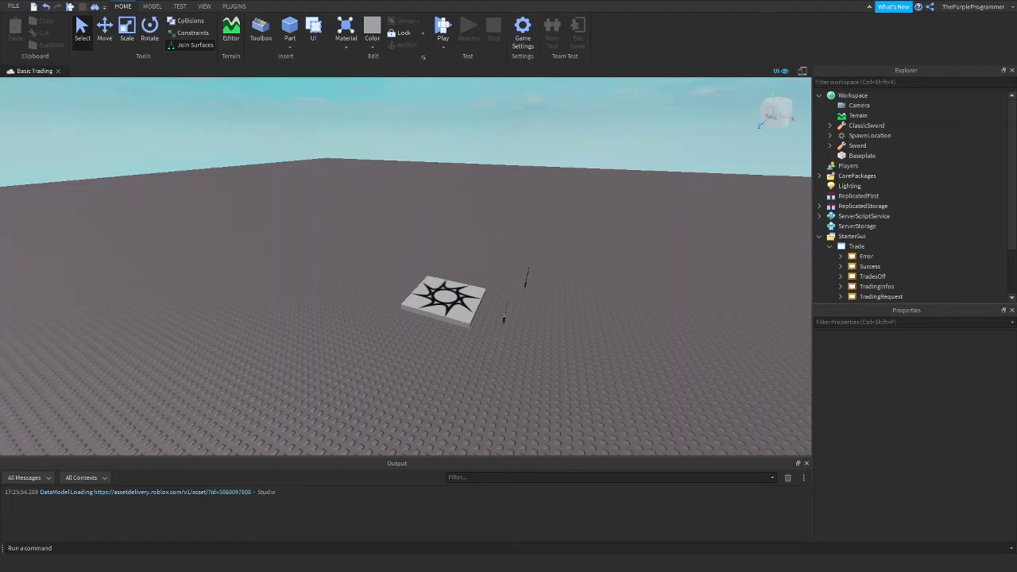
Step: Make the TradingInfos frame of the Trade GUI visible in the viewport
left_click(831, 247)
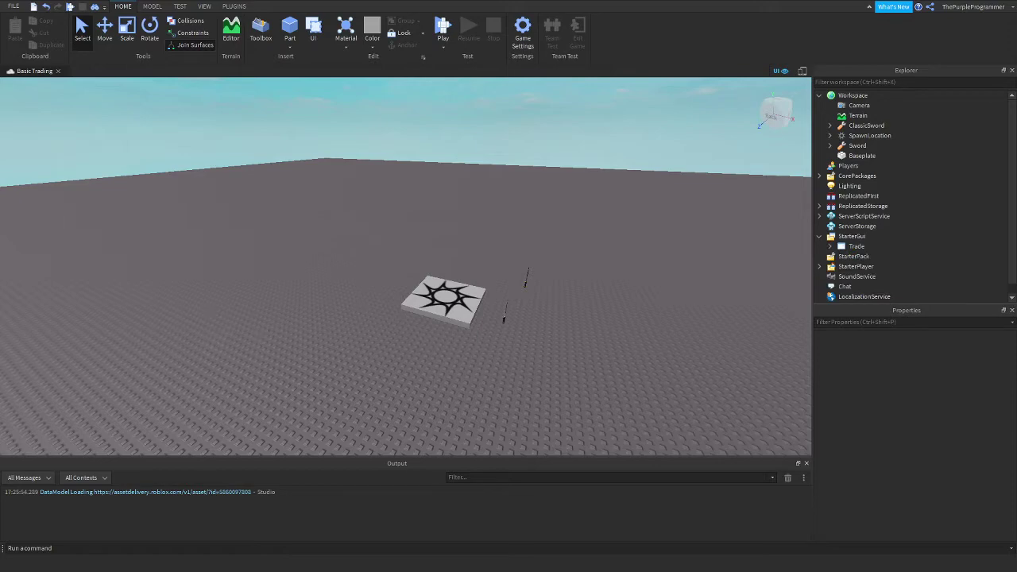
left_click(831, 246)
scroll(870, 239, "down", 2)
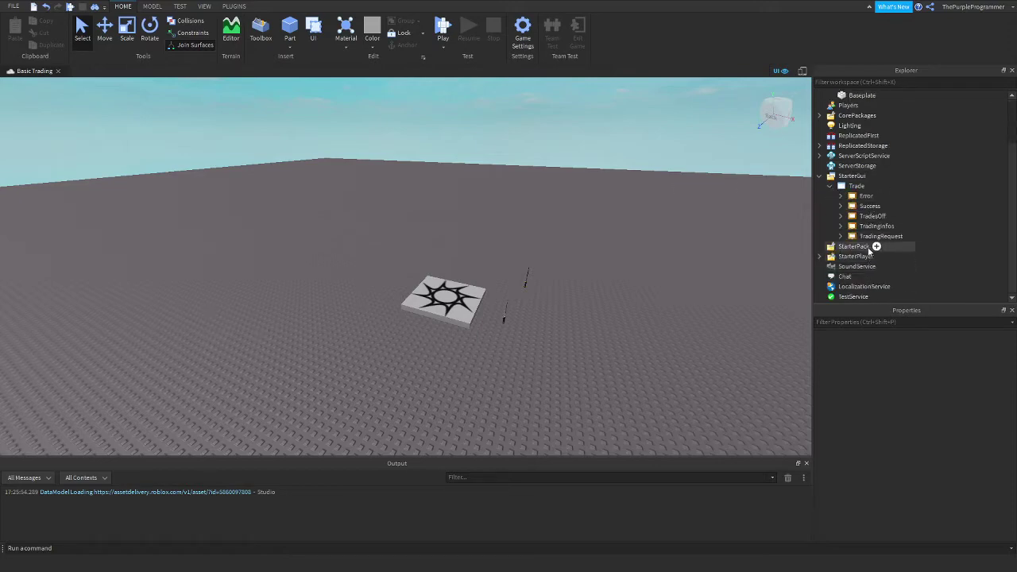
left_click(874, 227)
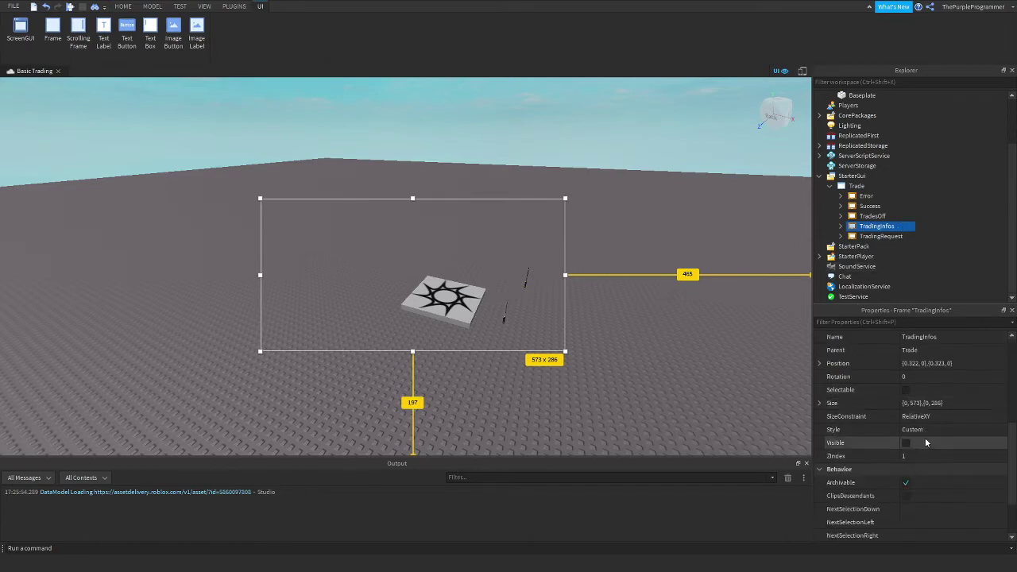
left_click(906, 442)
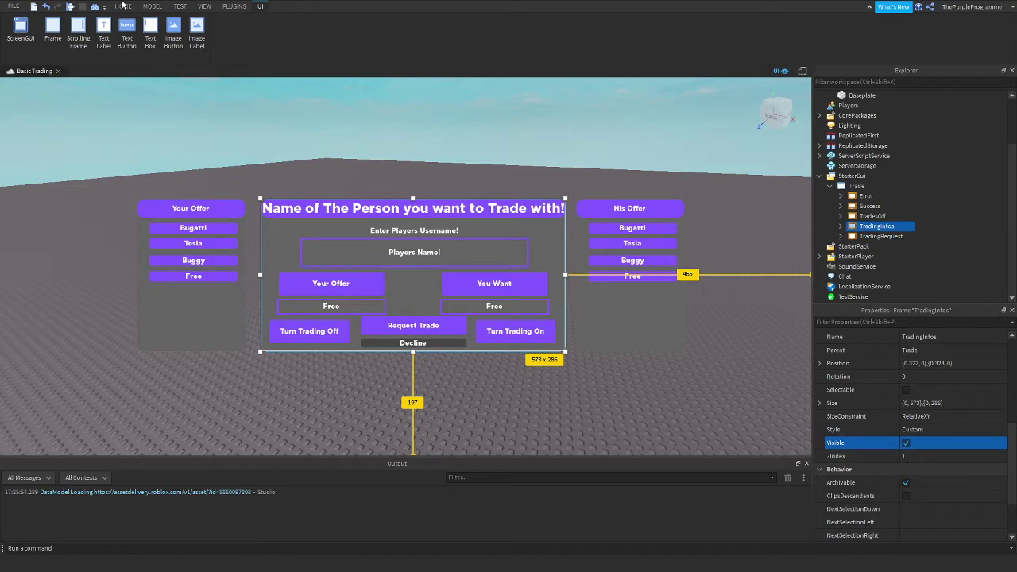
Step: Start a playtest and send the "/trade" chat command to open the trading window
left_click(68, 6)
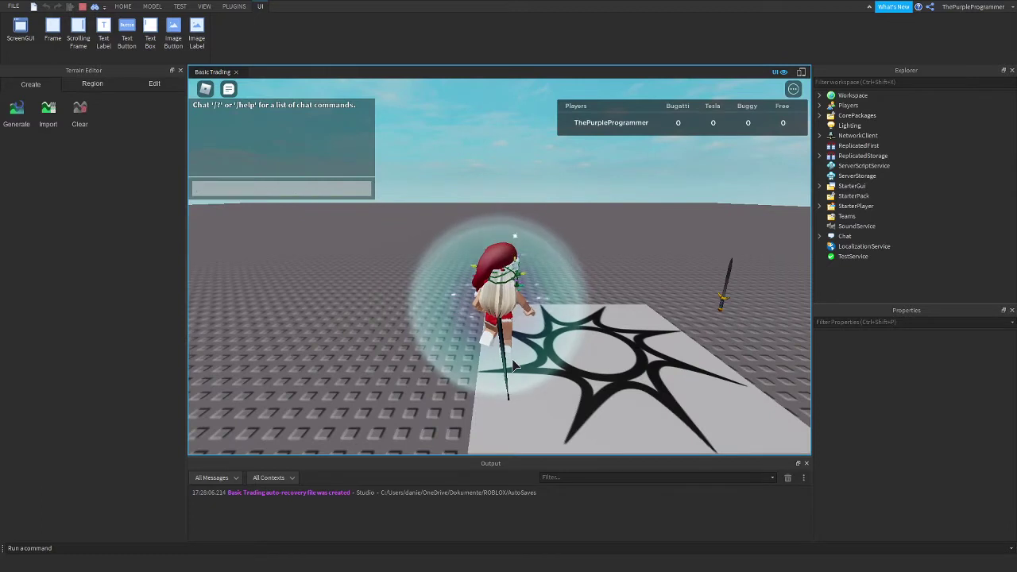
key("slash")
type("/trade")
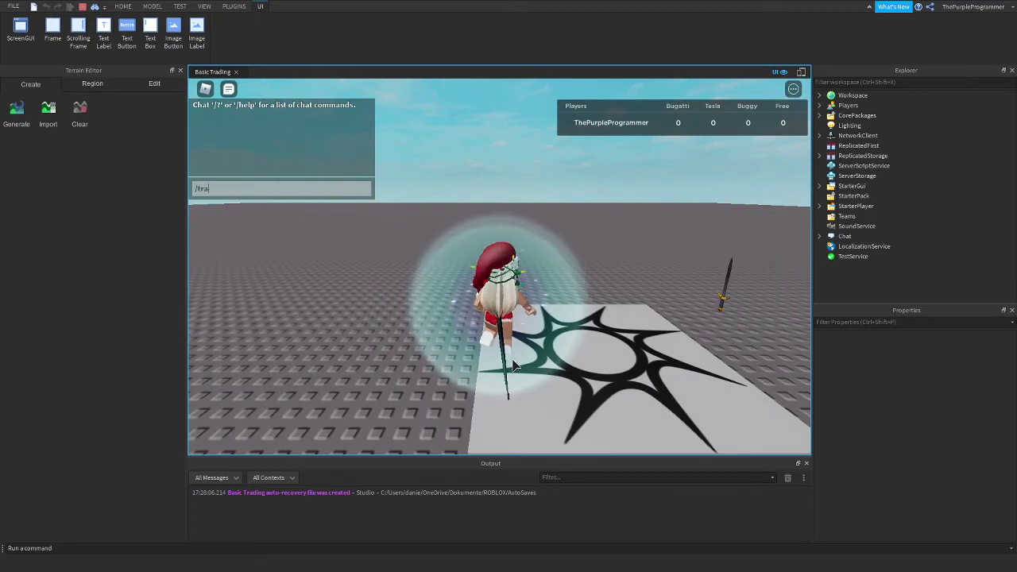
key("Return")
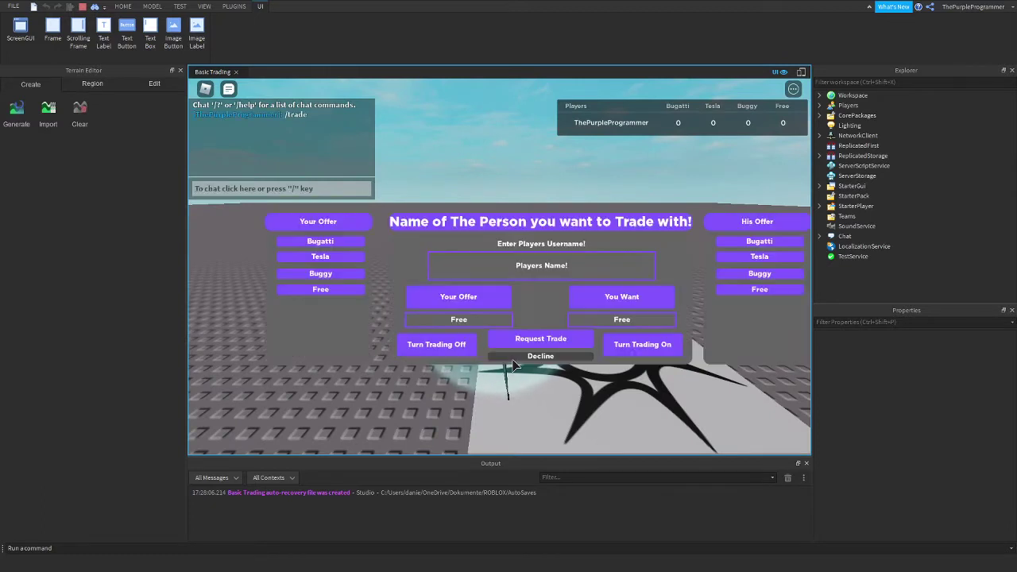
Step: Send a trade request to the own username, offering Bugatti in return for Buggy, and close the trading window
left_click(522, 268)
type("TheP")
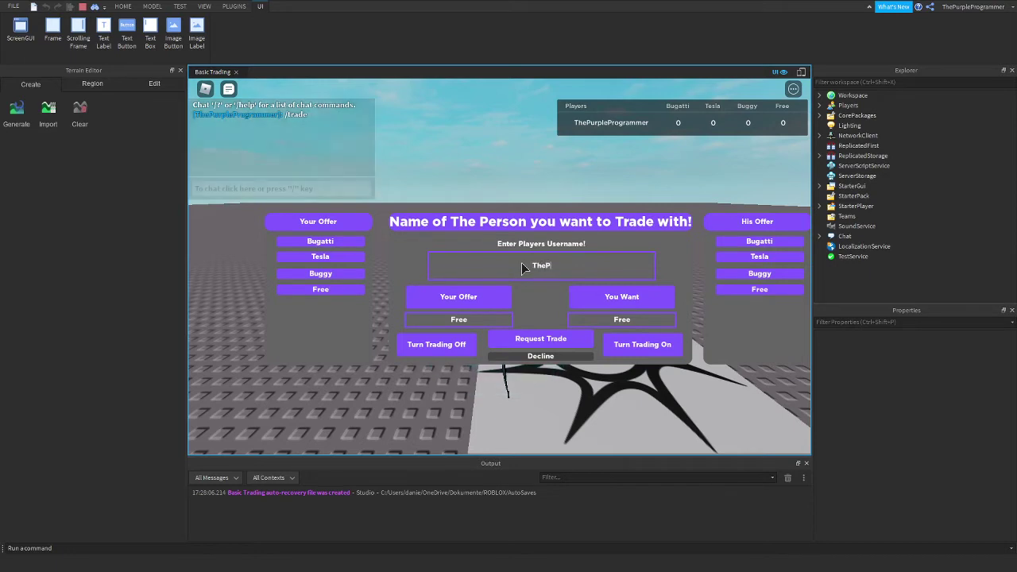
type("urpleProgrammer")
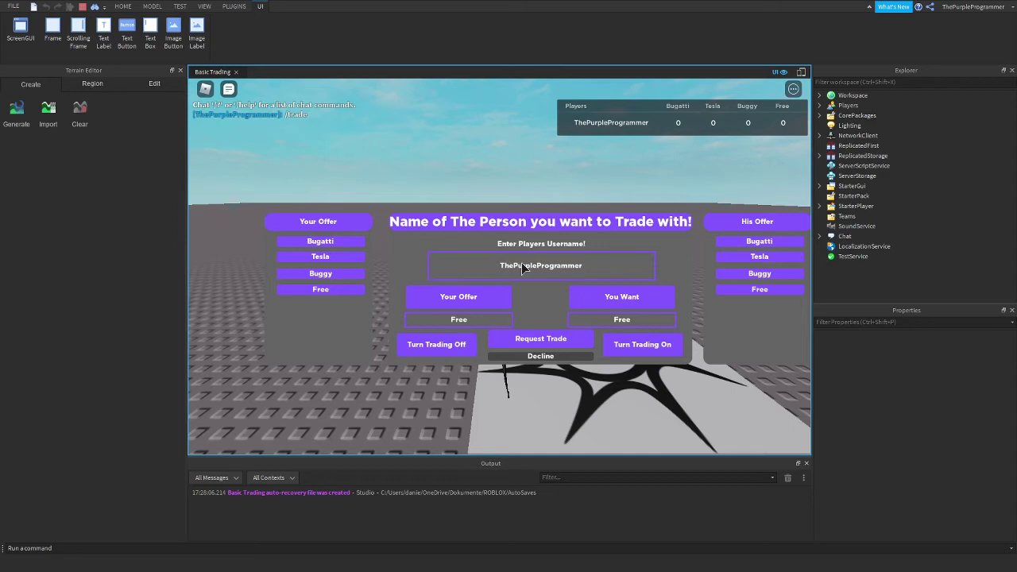
left_click(338, 243)
left_click(750, 274)
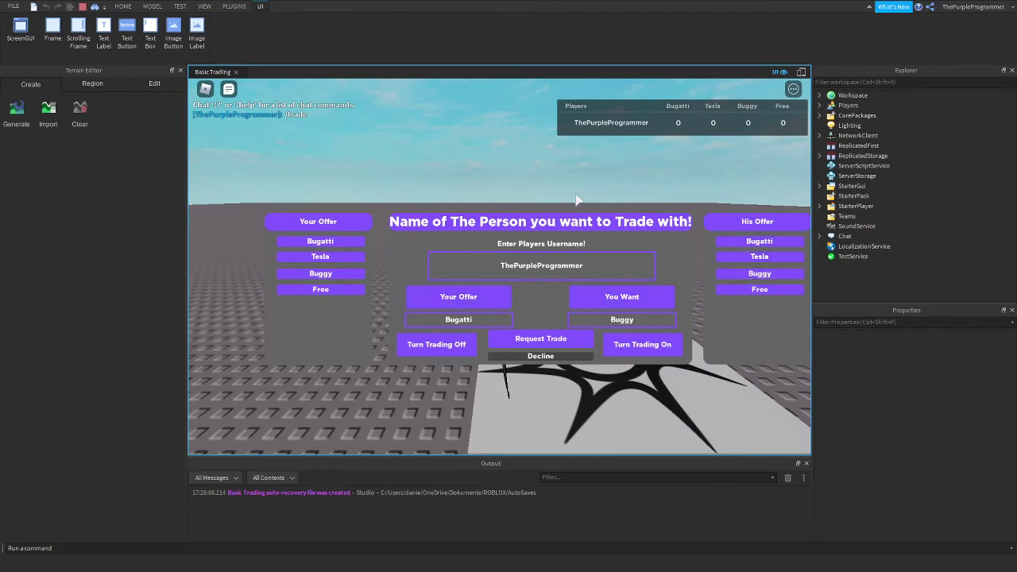
left_click(540, 340)
left_click(540, 356)
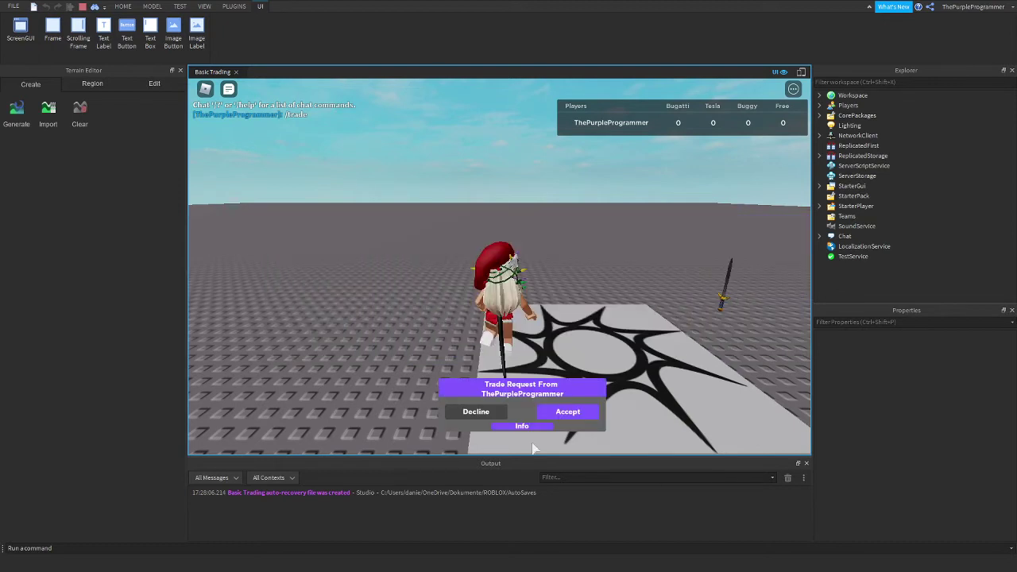
Step: View the incoming trade request's info, accept the trade and dismiss the resulting notice, ending the playtest
left_click(522, 425)
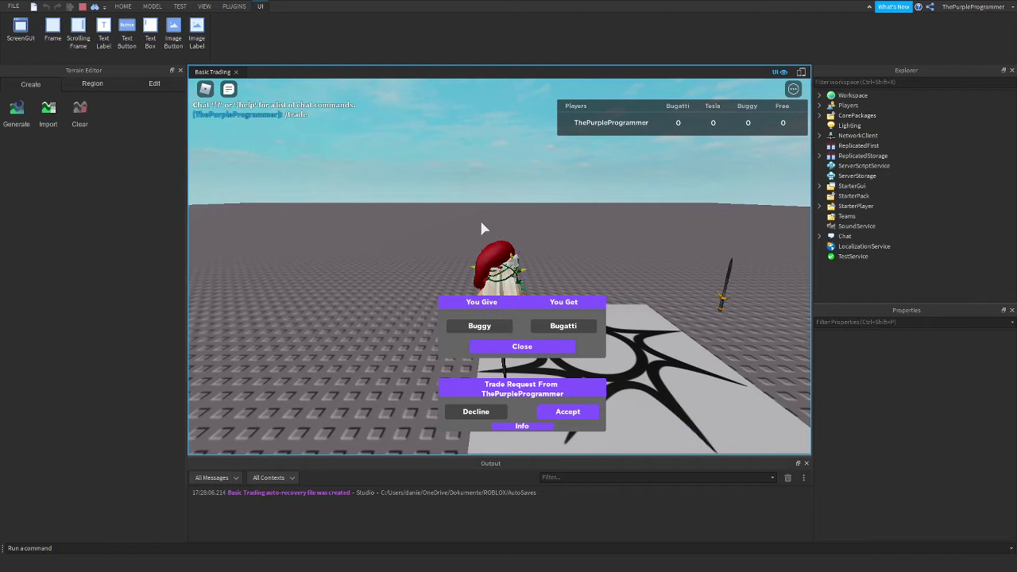
right_click_drag(507, 251, 510, 249)
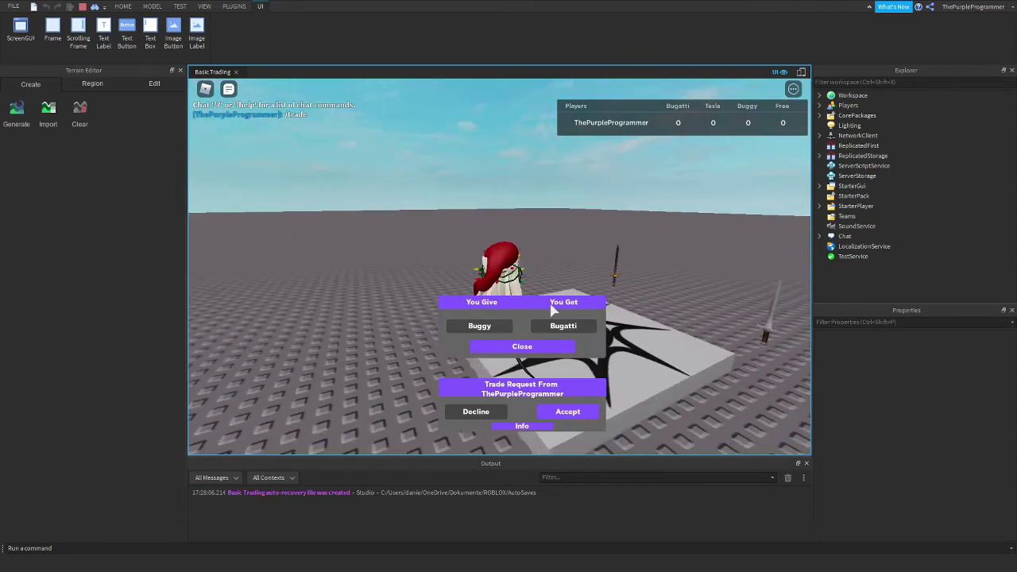
left_click(523, 348)
left_click(544, 412)
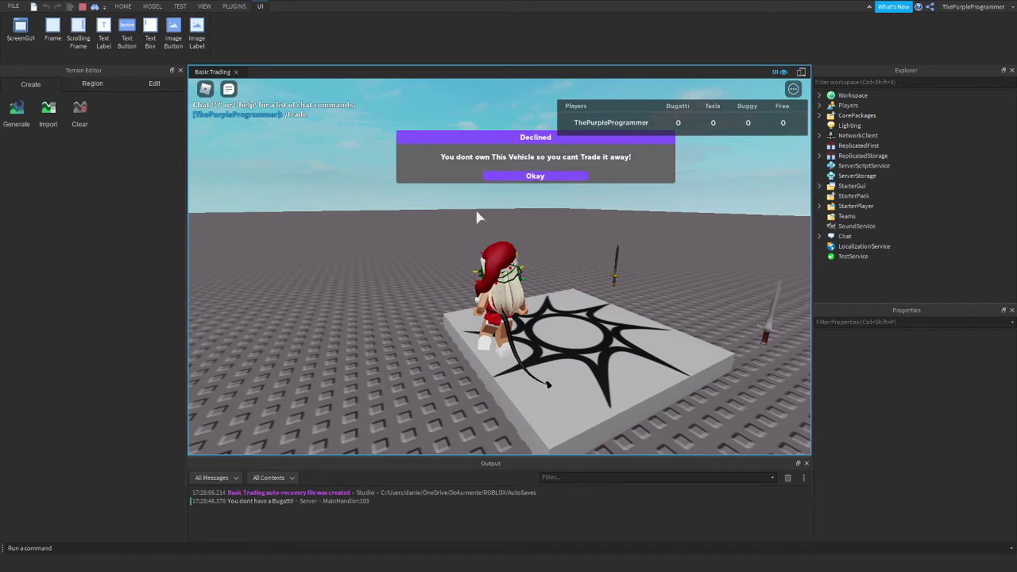
left_click(536, 175)
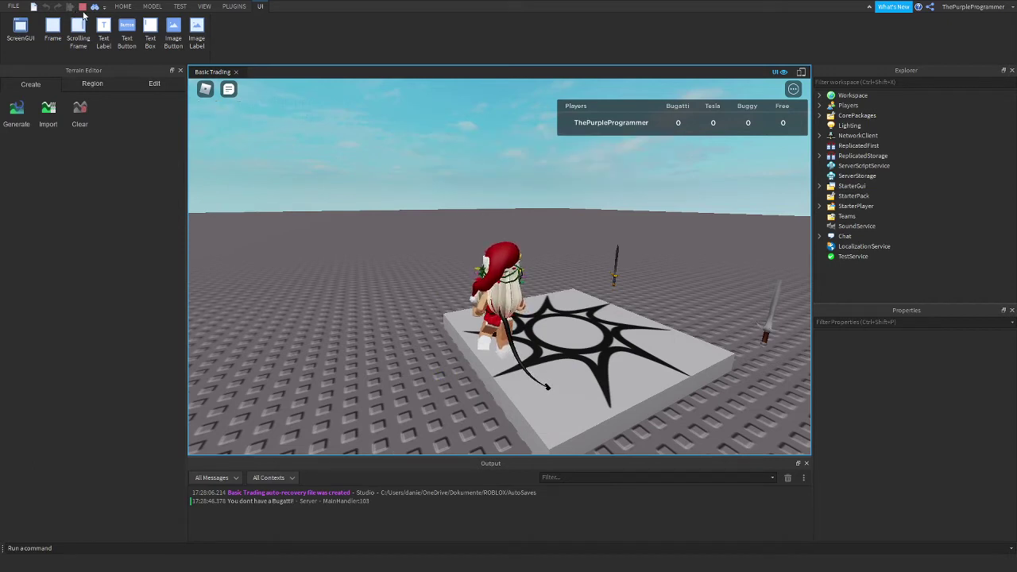
left_click(82, 7)
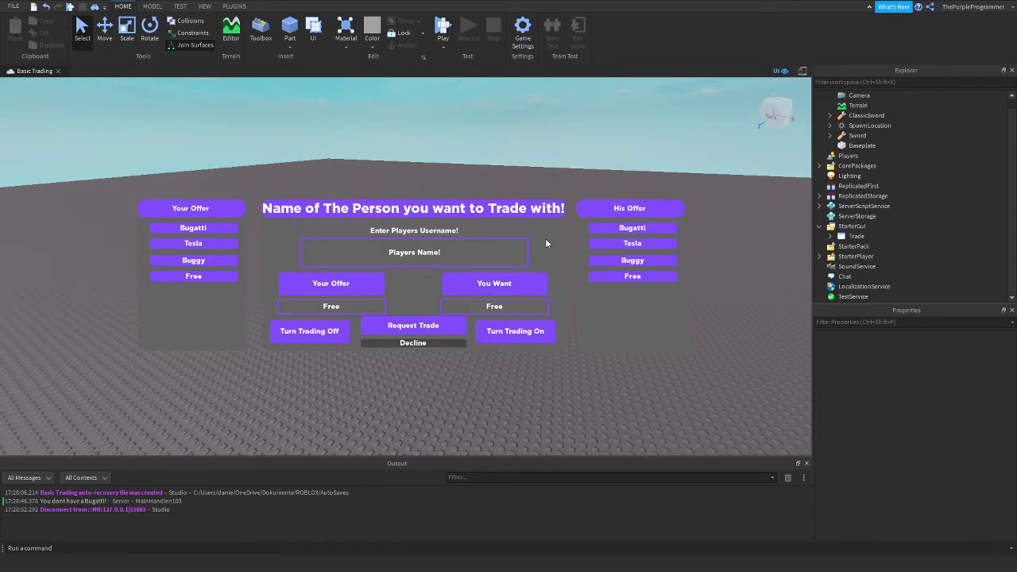
Step: Hide the TradingInfos frame of the Trade GUI by turning off its Visible property
left_click(833, 246)
scroll(836, 253, "up", 1)
left_click(830, 246)
scroll(842, 262, "down", 1)
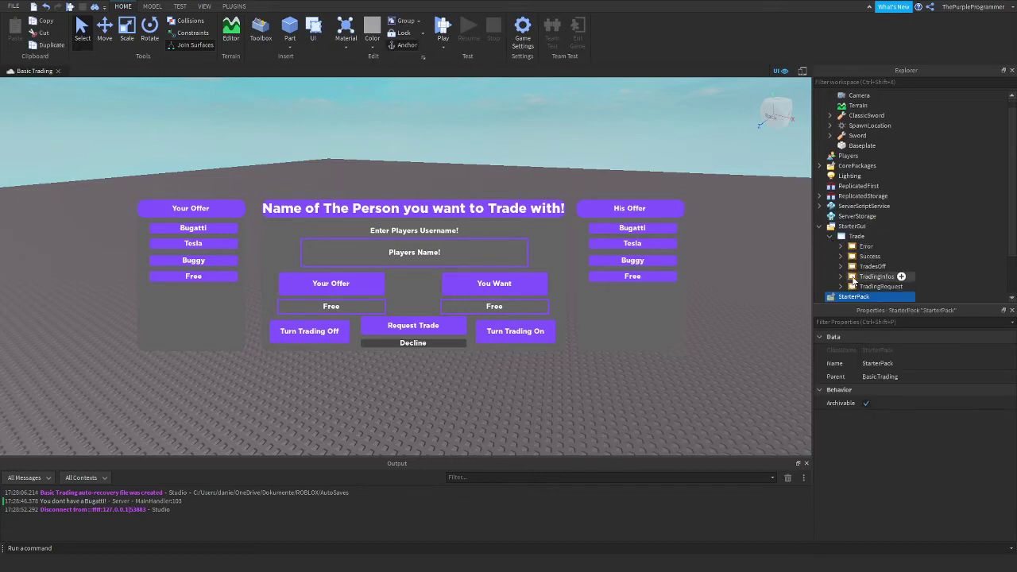
left_click(877, 276)
scroll(898, 434, "down", 2)
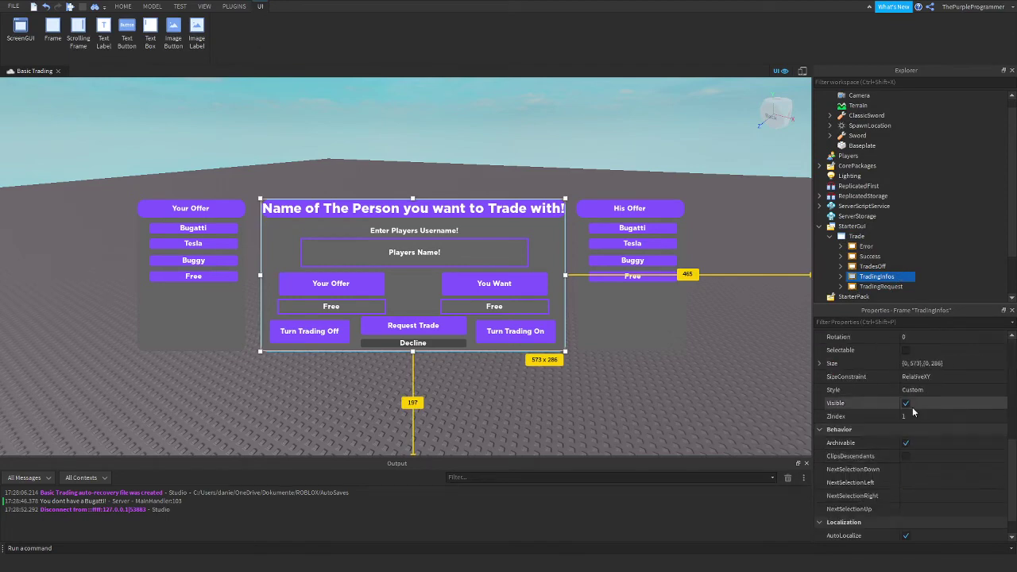
left_click(912, 406)
left_click(976, 255)
Step: Open the MainHandler script in ServerScriptService and delete all code below the "-- Trading Part 2" comment
left_click(819, 206)
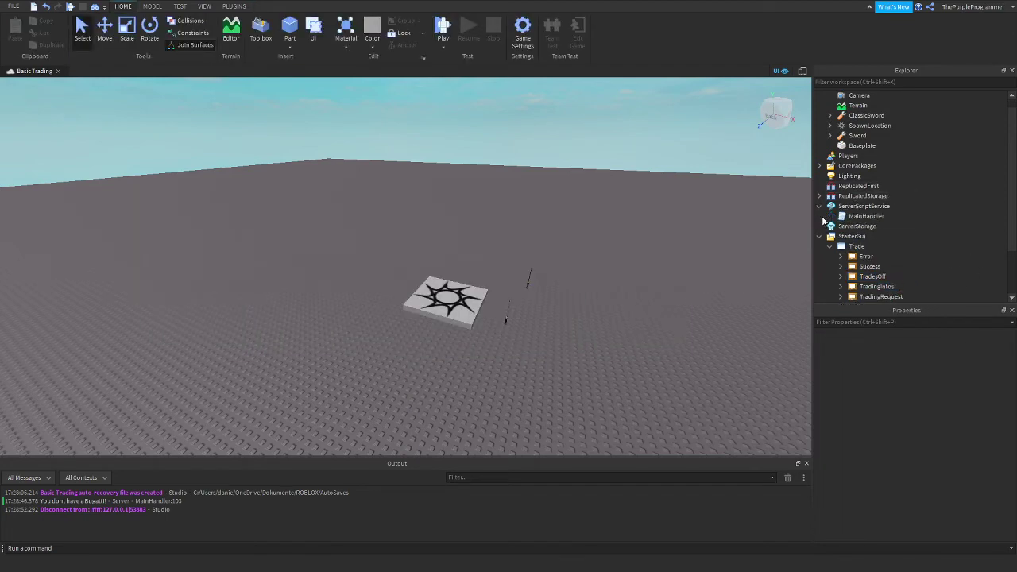
left_click(856, 219)
double_click(858, 217)
scroll(233, 255, "down", 10)
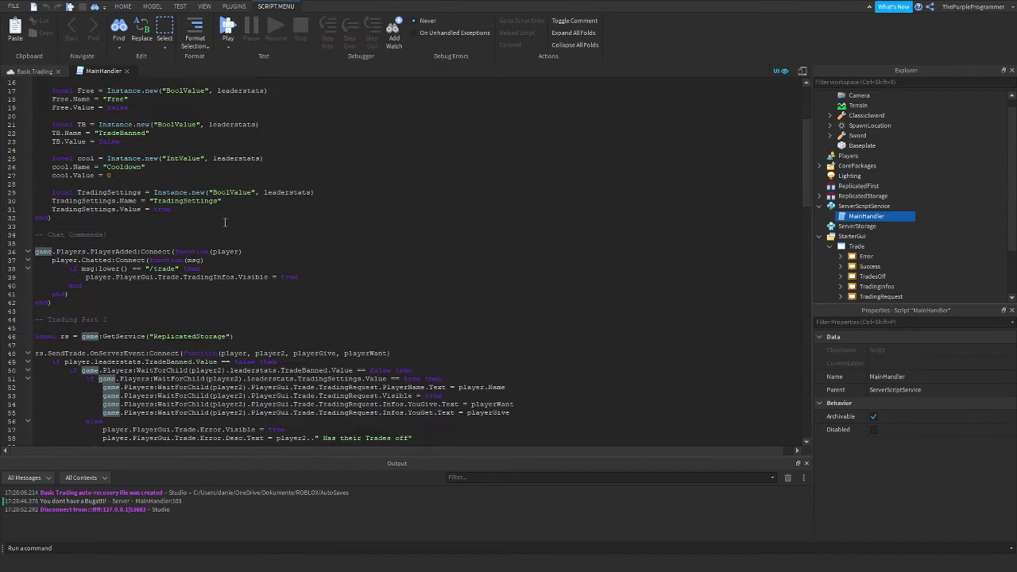
scroll(236, 255, "down", 20)
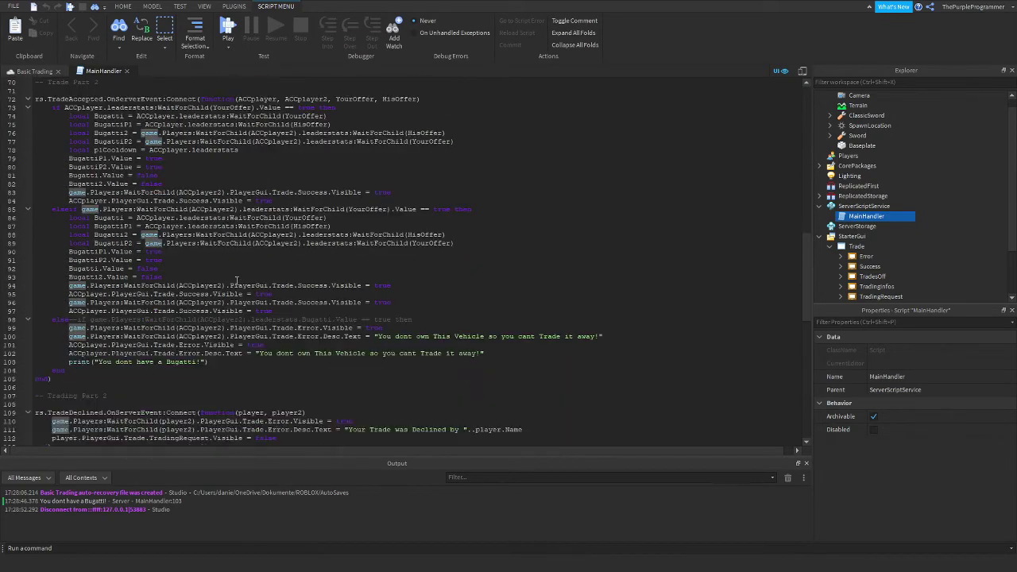
left_click_drag(157, 309, 32, 159)
key("BackSpace")
key("BackSpace")
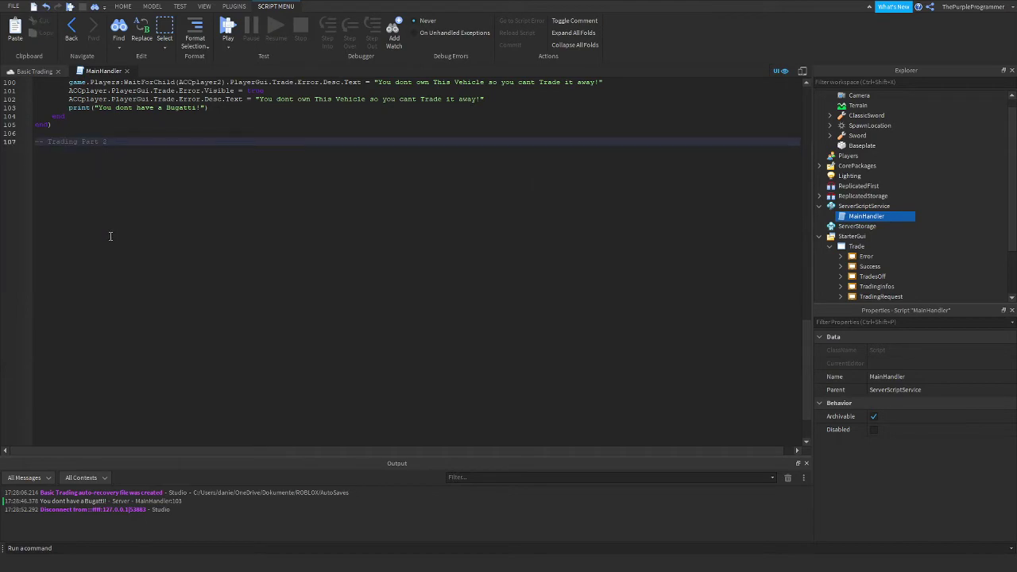
scroll(111, 232, "up", 3)
scroll(138, 213, "up", 20)
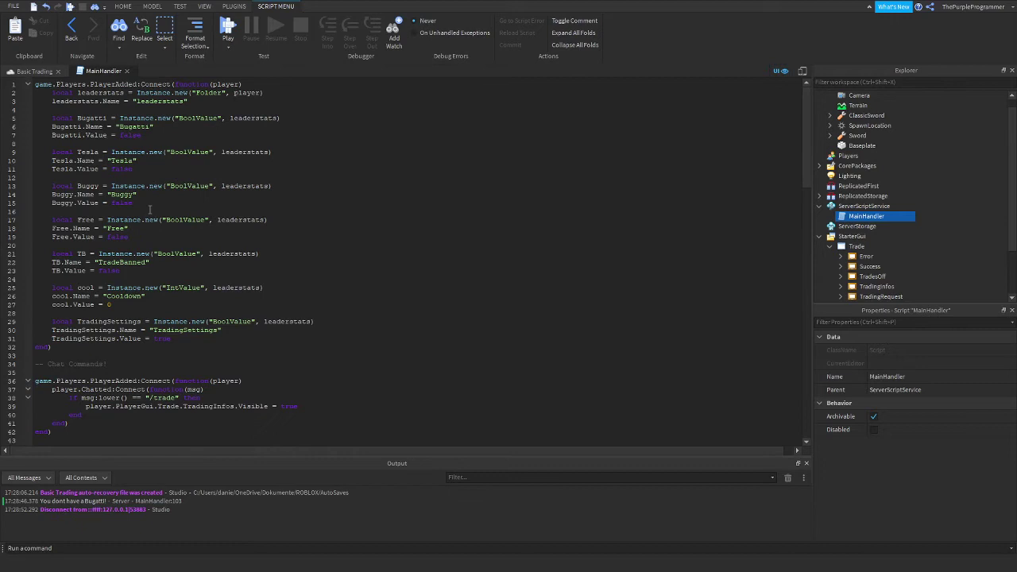
Step: Group the MainHandler script into a model named ServerScriptService
left_click(32, 72)
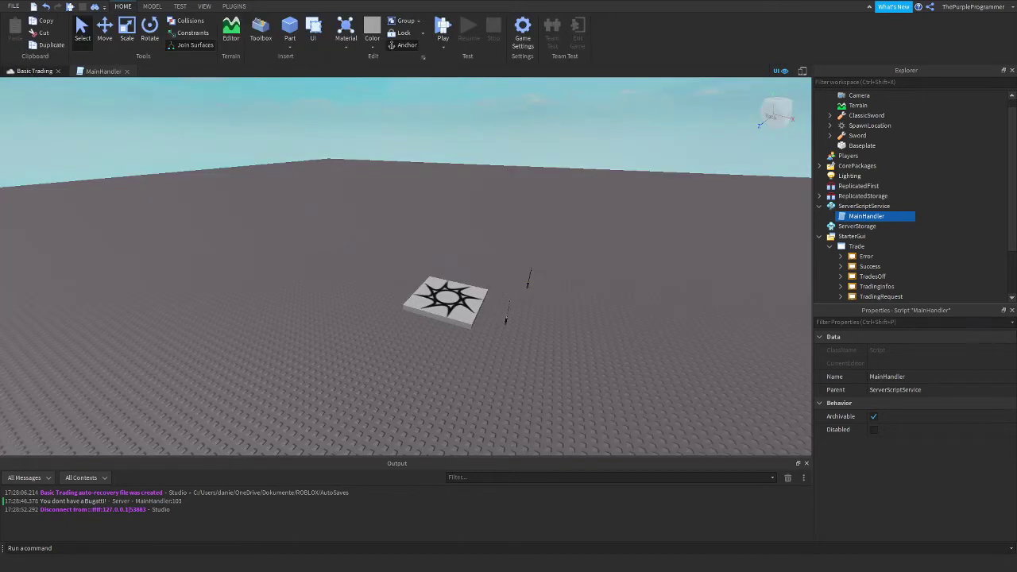
mouse_move(860, 215)
left_mouse_down()
mouse_move(887, 206)
mouse_move(870, 220)
left_mouse_up()
key("ctrl+g")
key("F2")
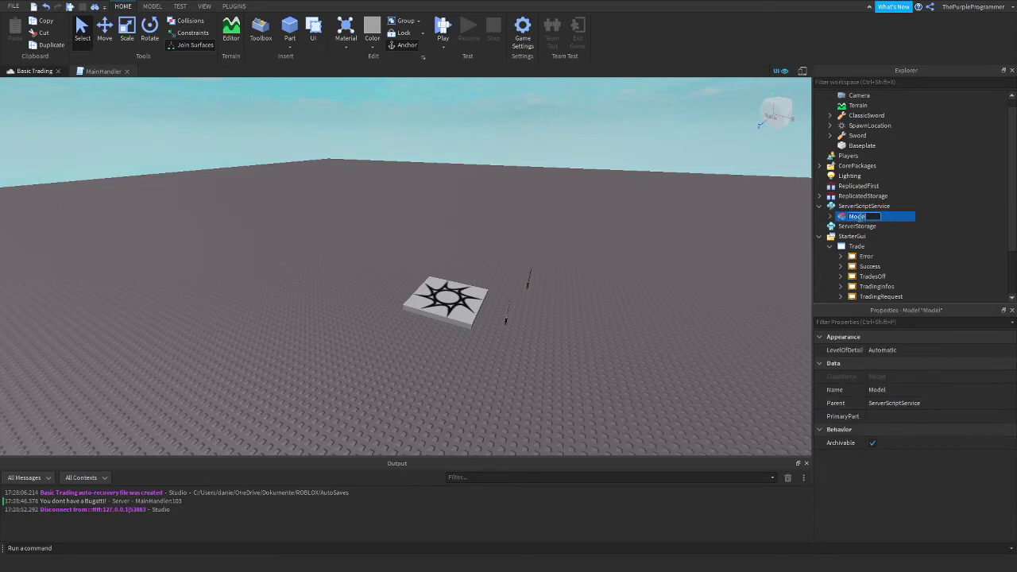
type("ServerScriptStorage")
key("BackSpace")
key("BackSpace")
key("Return")
left_click(915, 400)
left_click(913, 391)
left_click(908, 390)
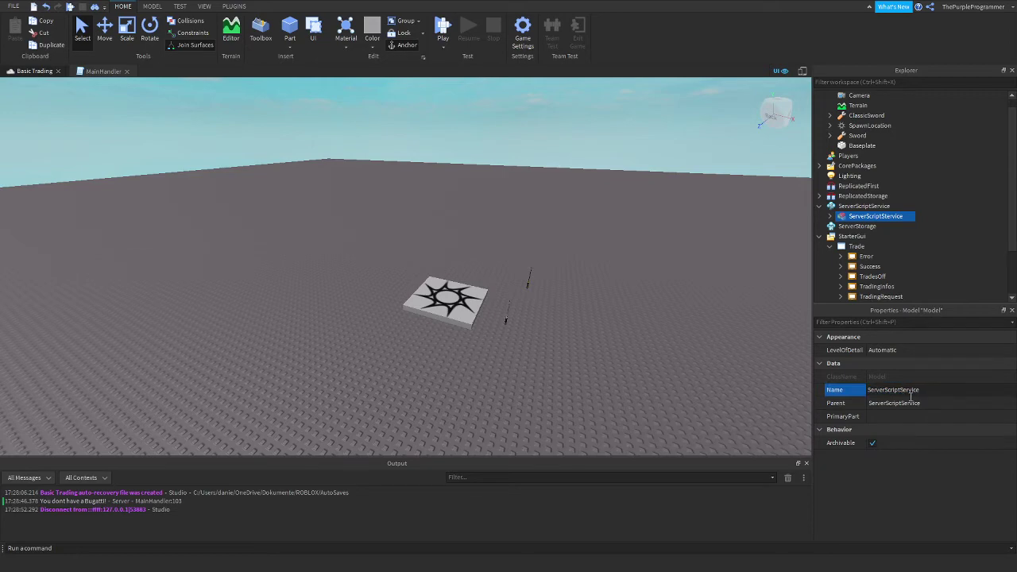
key("Return")
left_click(829, 246)
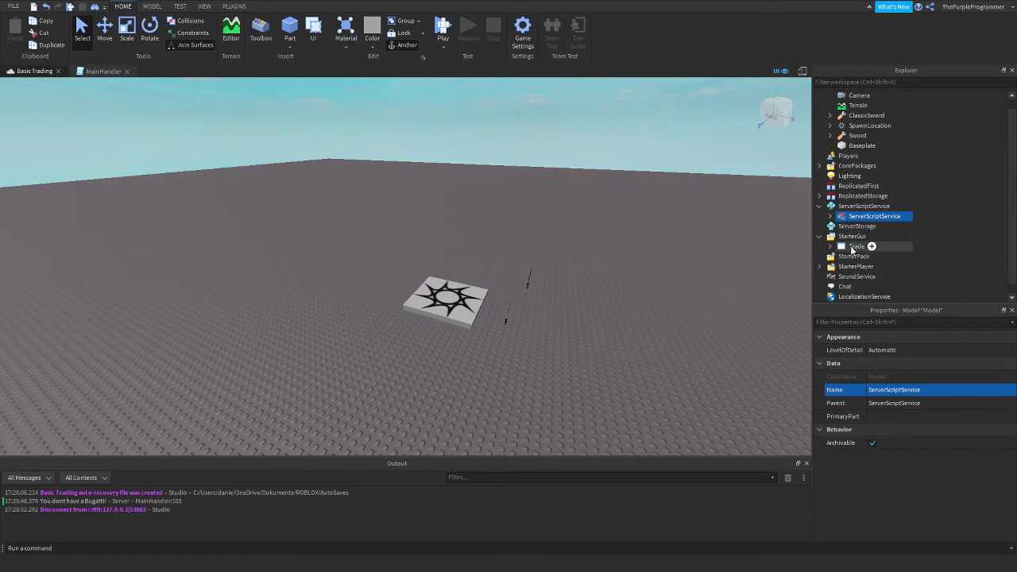
left_click(853, 247)
key("ctrl+d")
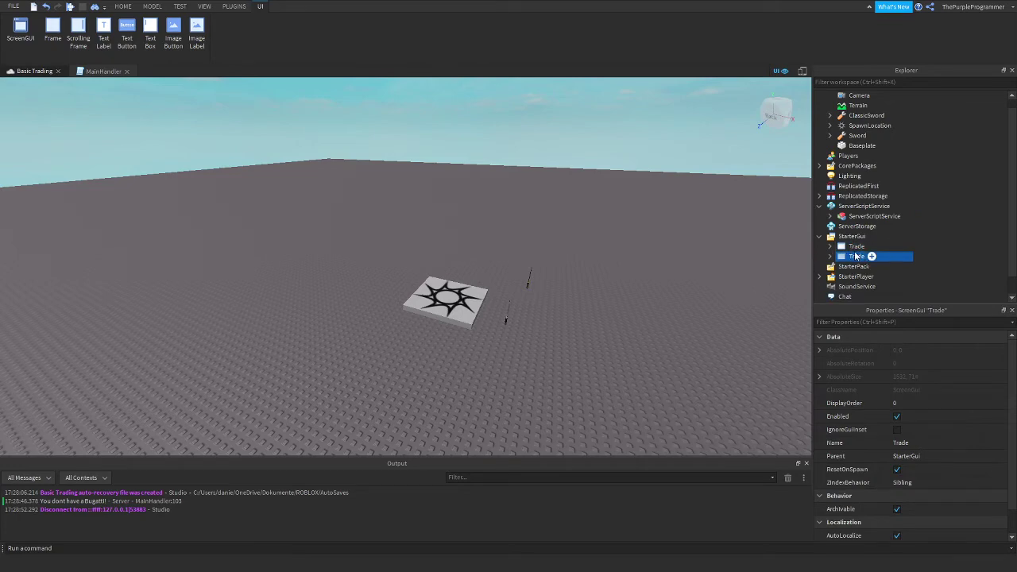
key("Delete")
Step: Group the Trade GUI into a model named StarterGui
left_click(848, 248)
key("ctrl+g")
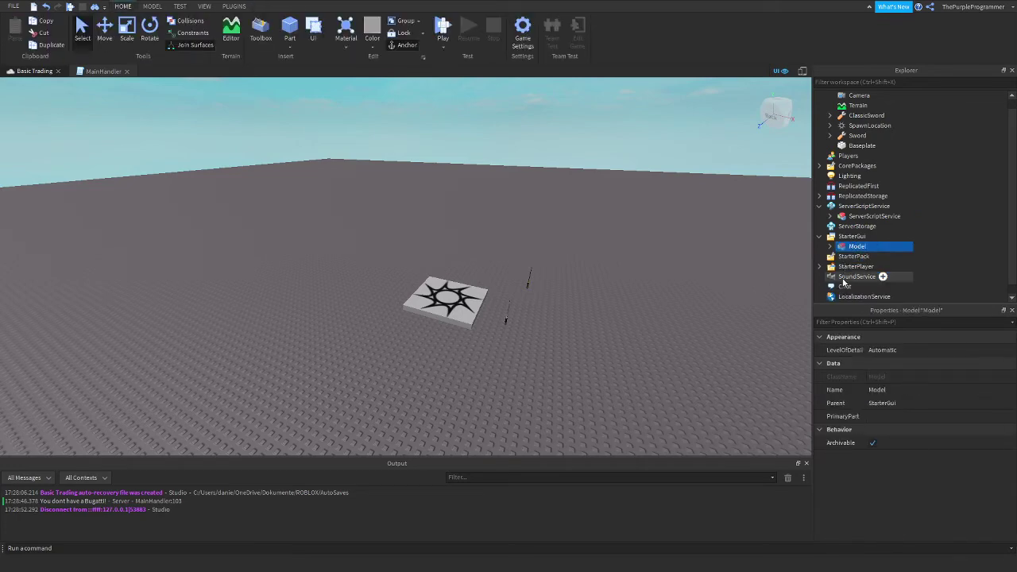
left_click(879, 389)
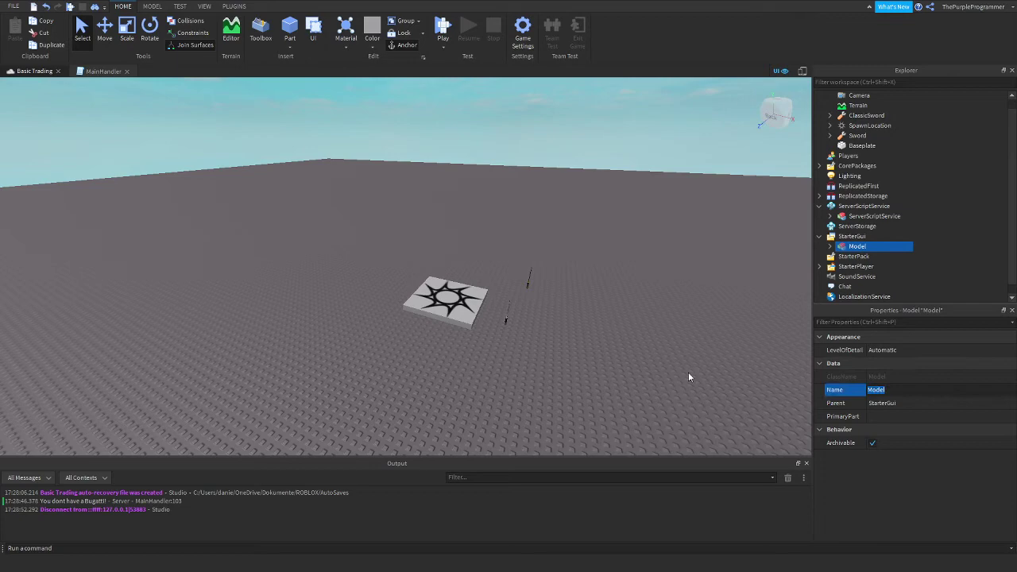
type("StarterGui")
key("Return")
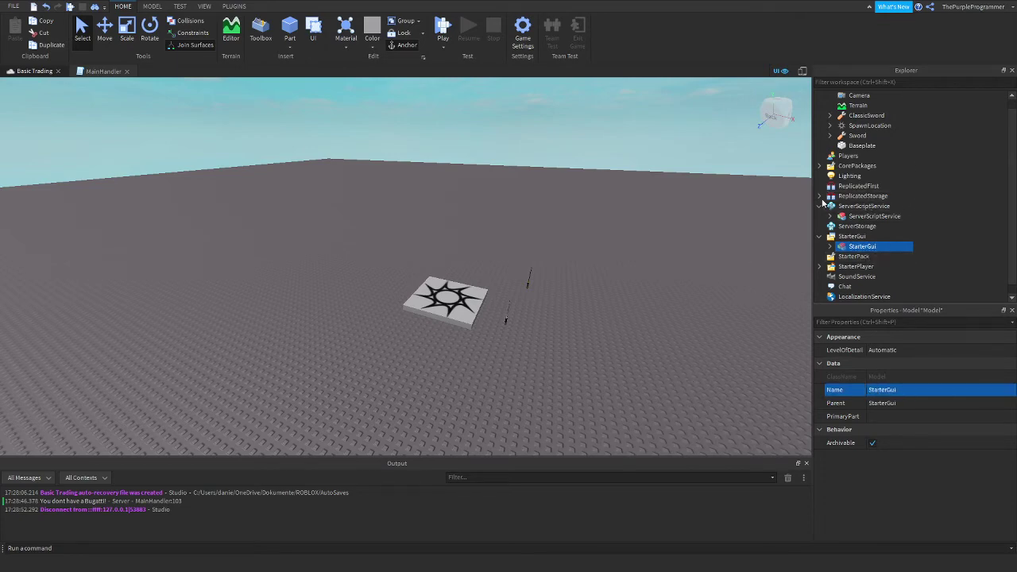
Step: Group the remote events SendTrade, TradeAccepted, TradeDeclined, TradeOff and TradeOn into a model named ReplicatedStorage
left_click(819, 195)
left_click(874, 216)
left_click(882, 234, "shift")
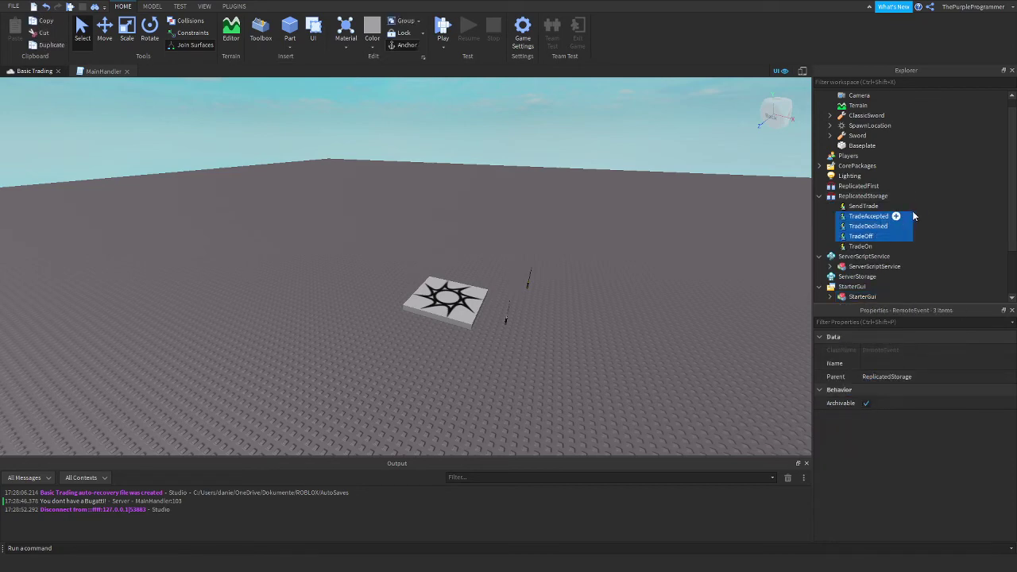
left_click(864, 206)
left_click(862, 246, "shift")
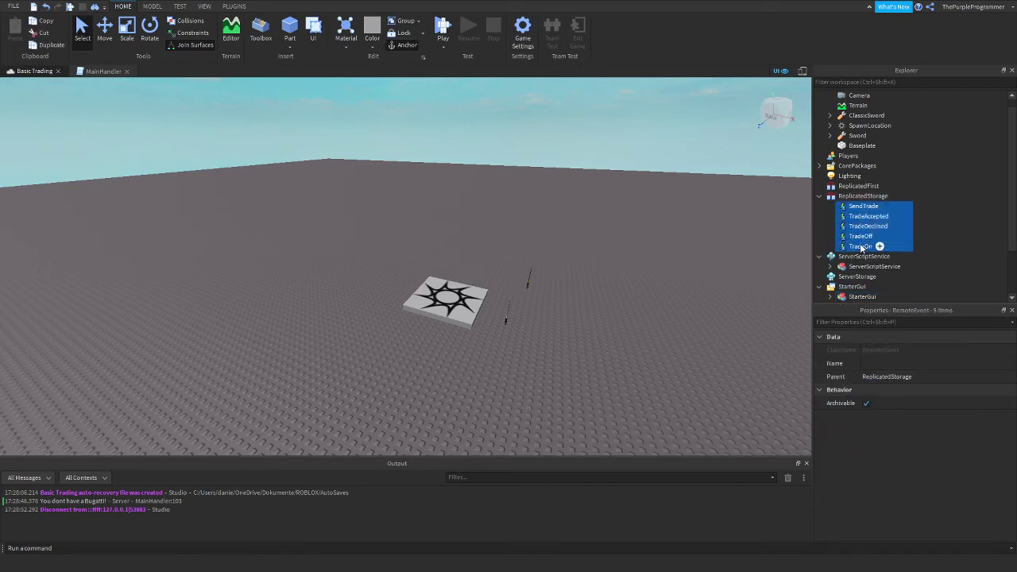
key("ctrl+g")
double_click(863, 208)
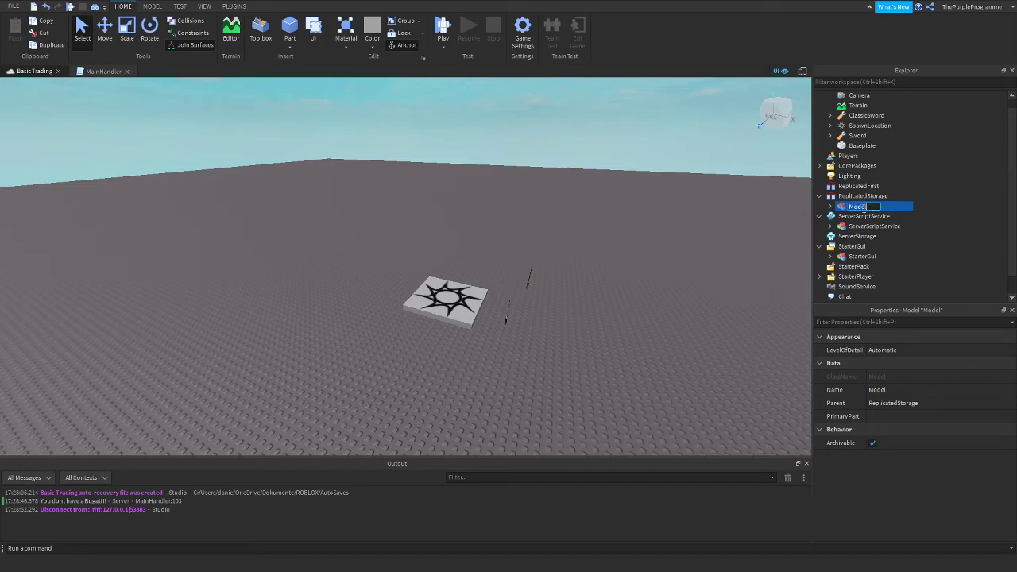
type("ReplicatedStorage")
left_click(960, 212)
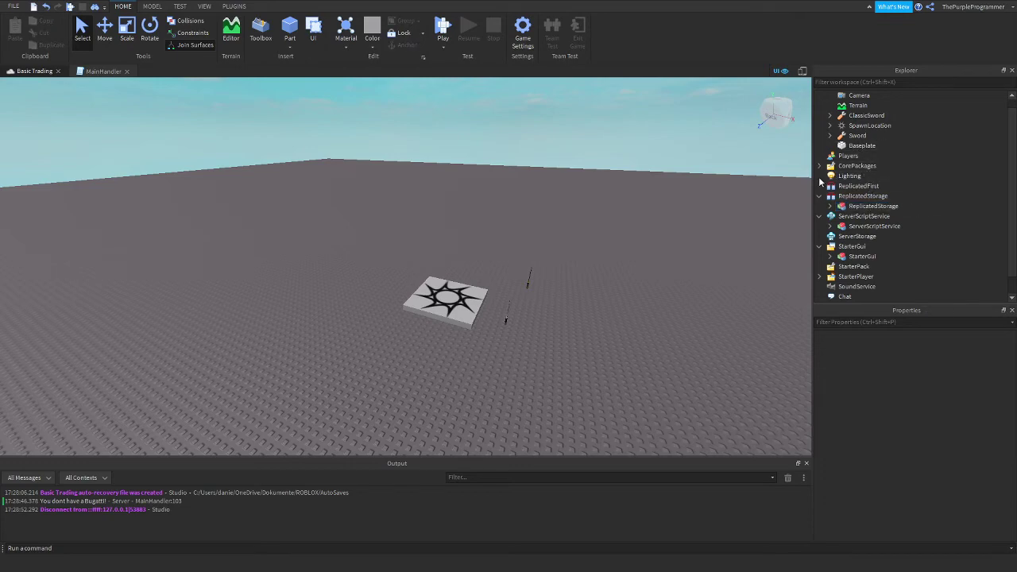
Step: Expand StarterPlayer and check its script folders for contents that need grouping
left_click(820, 276)
scroll(836, 292, "down", 1)
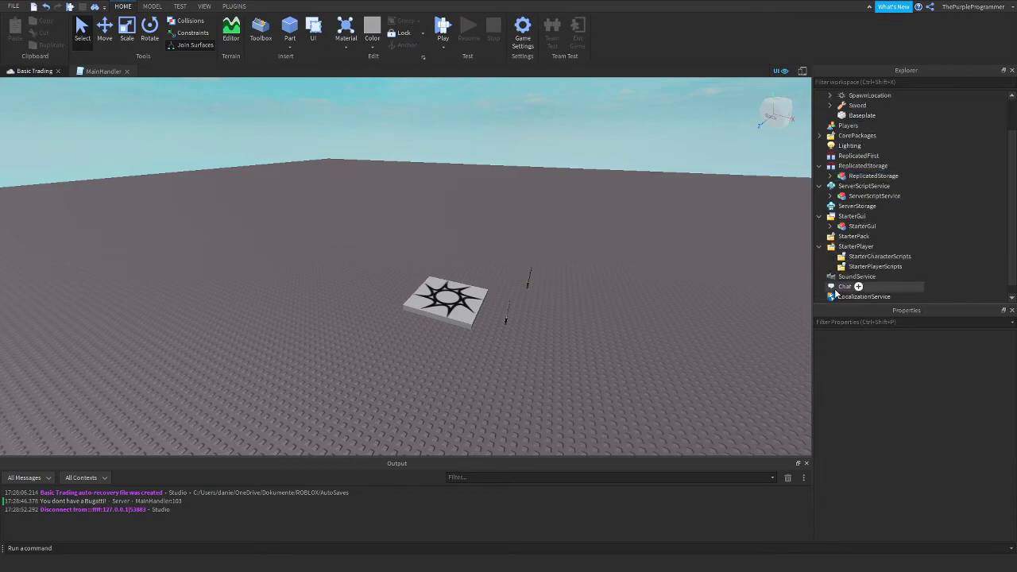
Step: Group the ReplicatedStorage, ServerScriptService and StarterGui models into one parent model
scroll(843, 278, "up", 1)
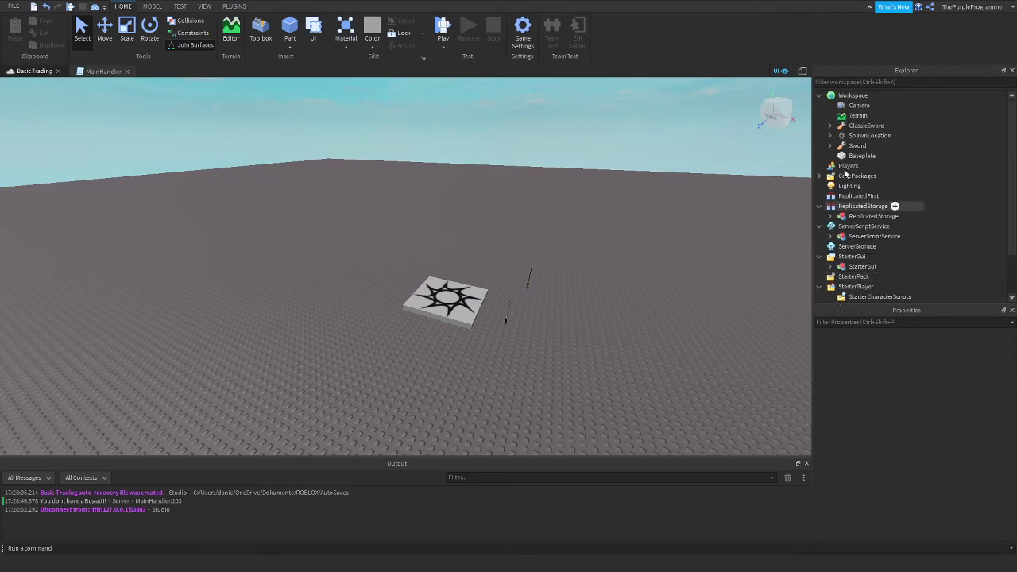
left_click(874, 217)
left_click(875, 236, "ctrl")
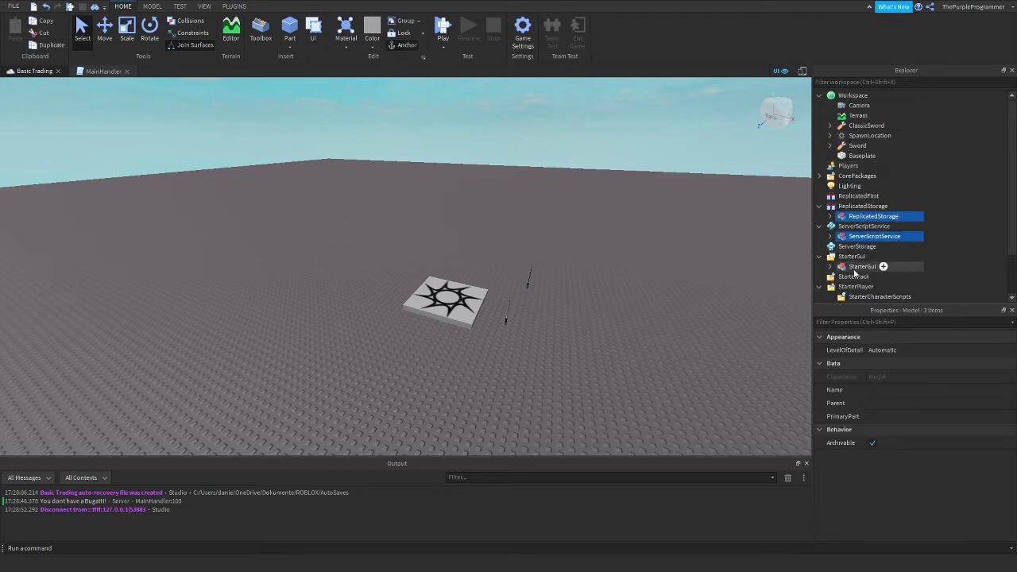
left_click(855, 270, "ctrl")
key("ctrl+g")
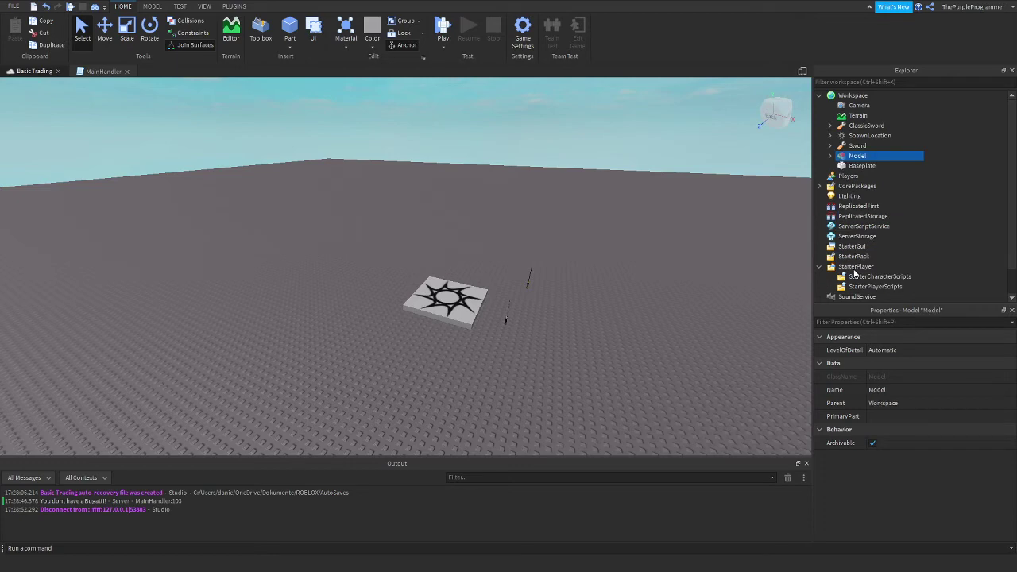
Step: Rename the new parent model in Workspace as TradingSystem
left_click(855, 158)
type("R")
type("rading")
type("System")
key("Return")
left_click(78, 420)
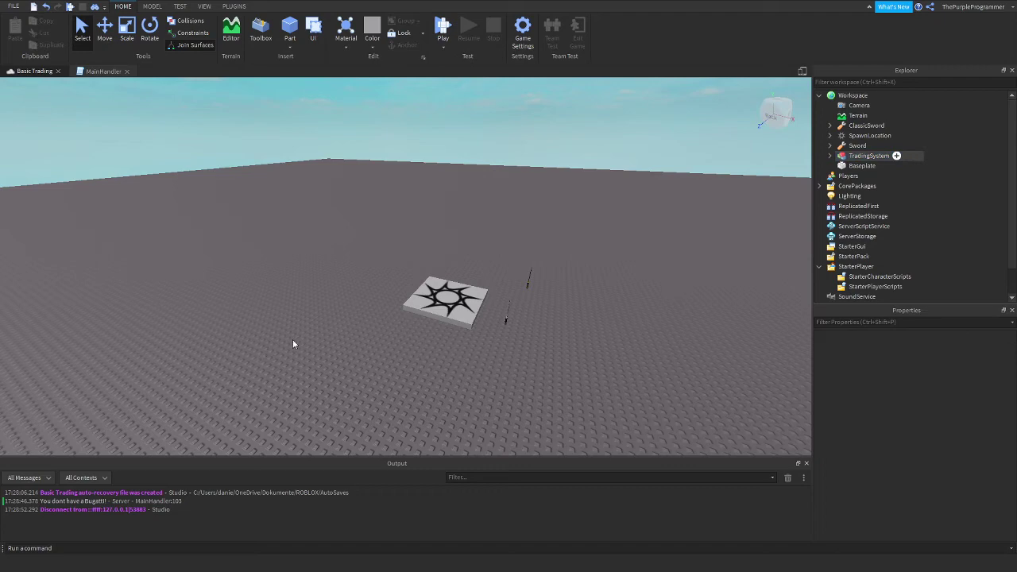
right_click_drag(292, 339, 308, 346)
scroll(318, 339, "down", 1)
scroll(322, 337, "down", 3)
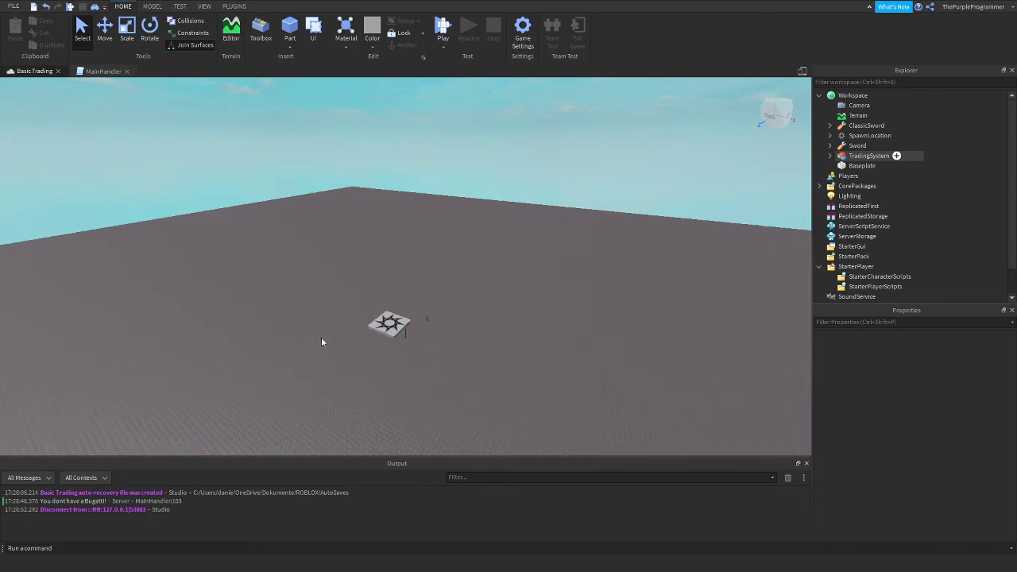
scroll(386, 371, "up", 1)
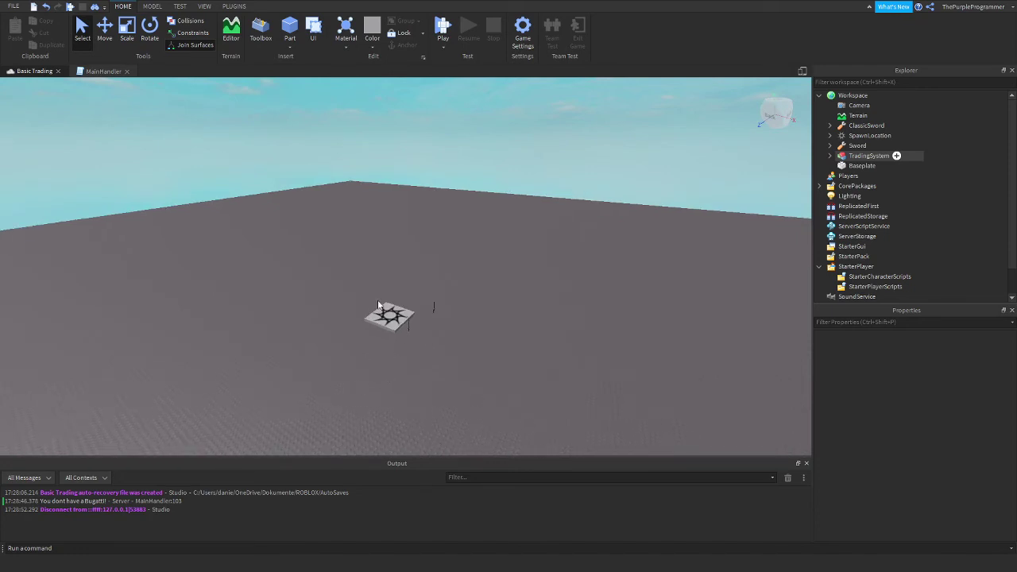
right_click_drag(378, 305, 82, 364)
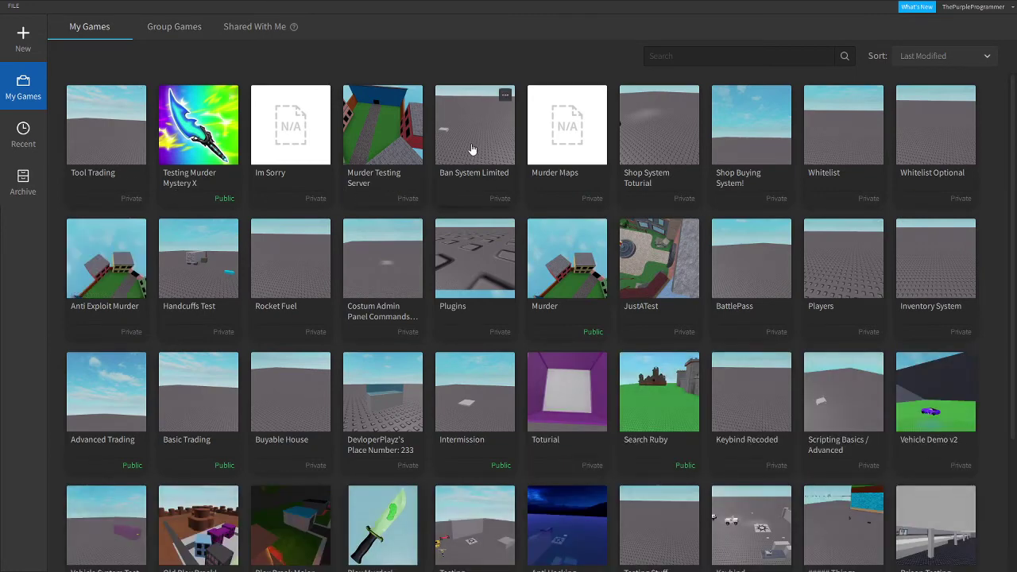
Step: Open the Ban System Limited game and start a playtest
left_click(472, 183)
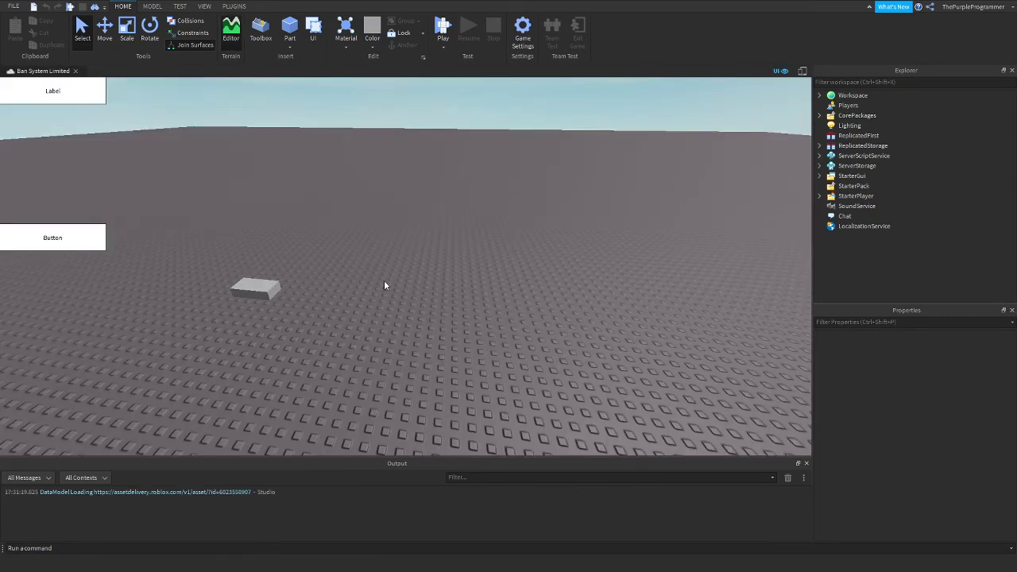
left_click(446, 38)
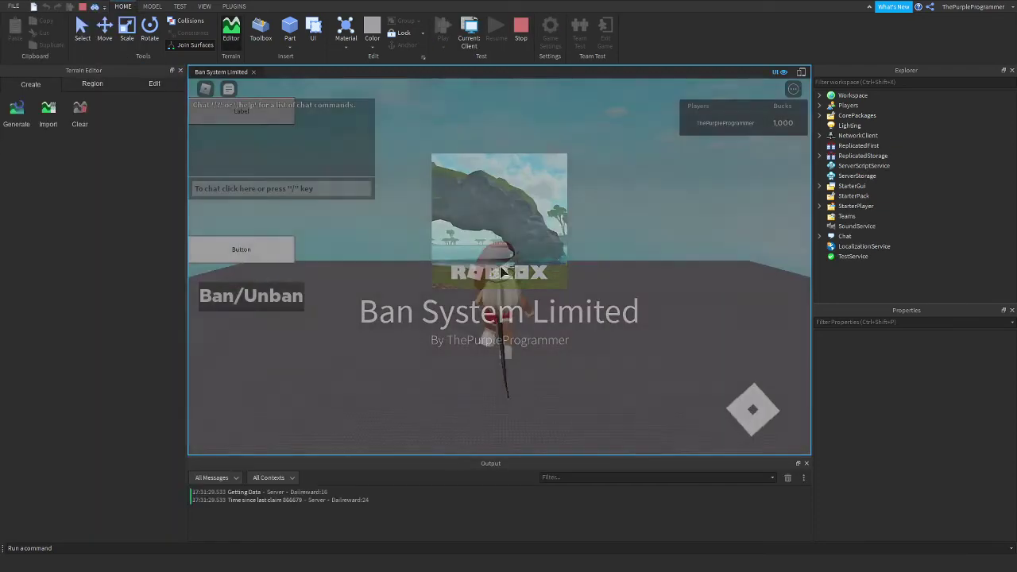
Step: Walk the character around the baseplate in the playtest to check how the ban system's anti-cheat reacts
key("d")
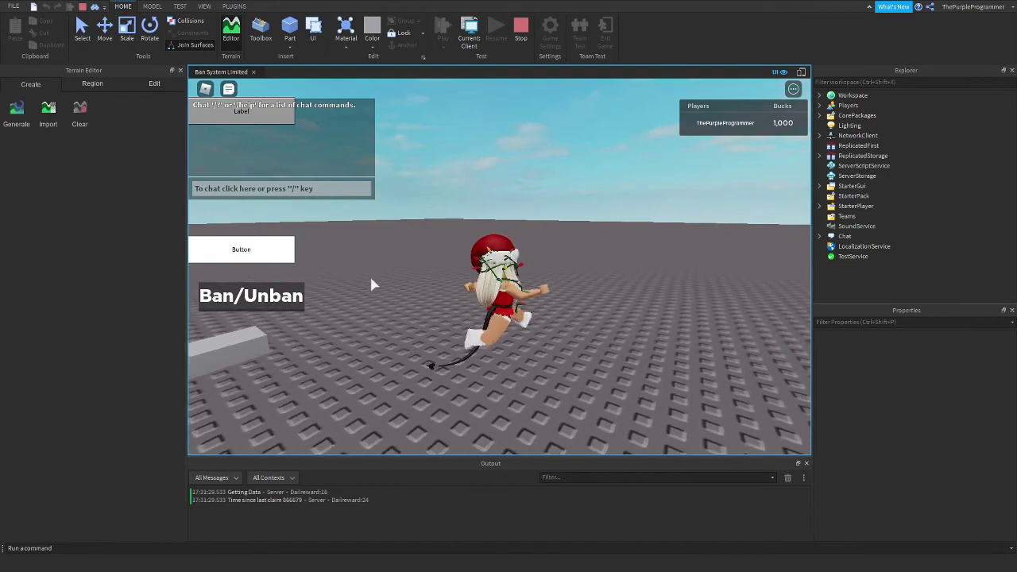
key("a")
key("w")
key("d")
key("s")
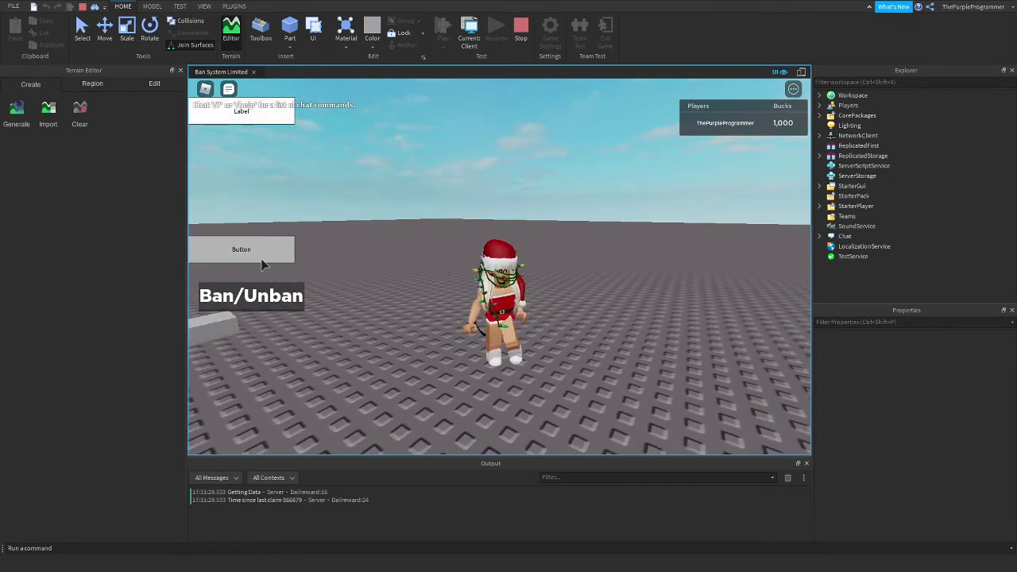
right_click_drag(514, 319, 516, 302)
key("d")
key("w")
key("d")
key("a")
key("d")
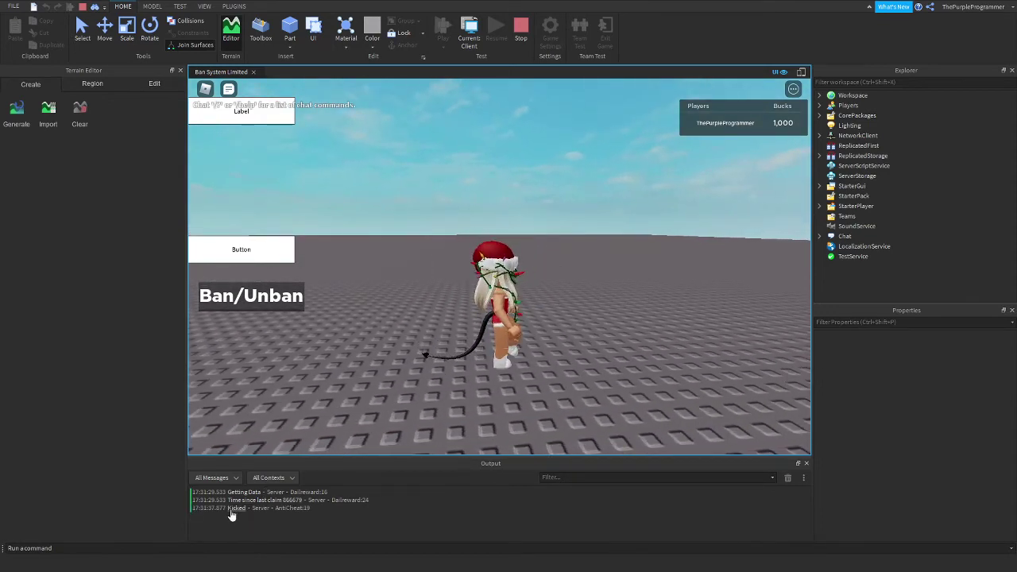
Step: Open the AntiCheat script at the line that printed "Kicked" in the output, and stop the playtest
left_click(232, 509)
left_click(108, 508)
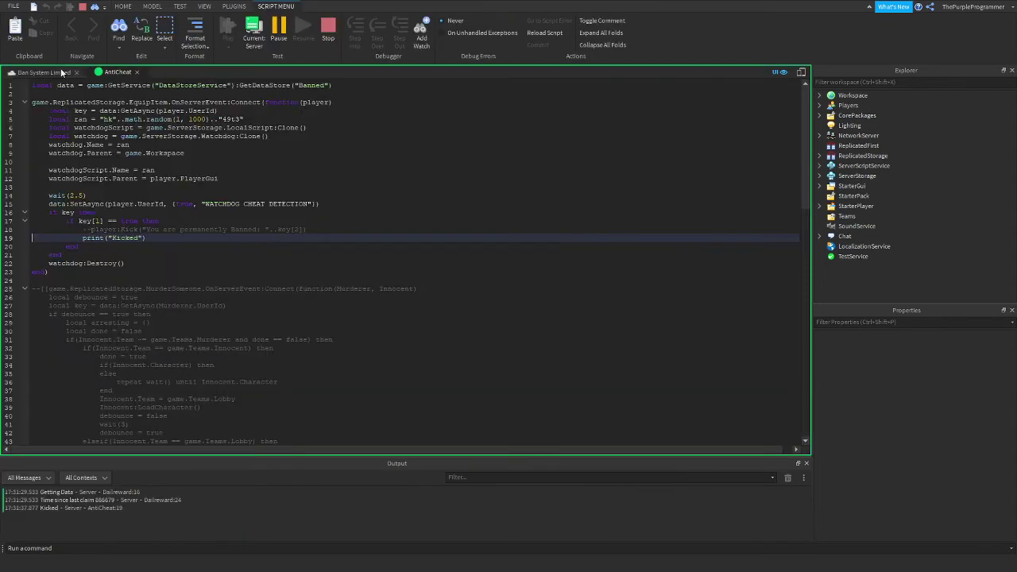
left_click(32, 72)
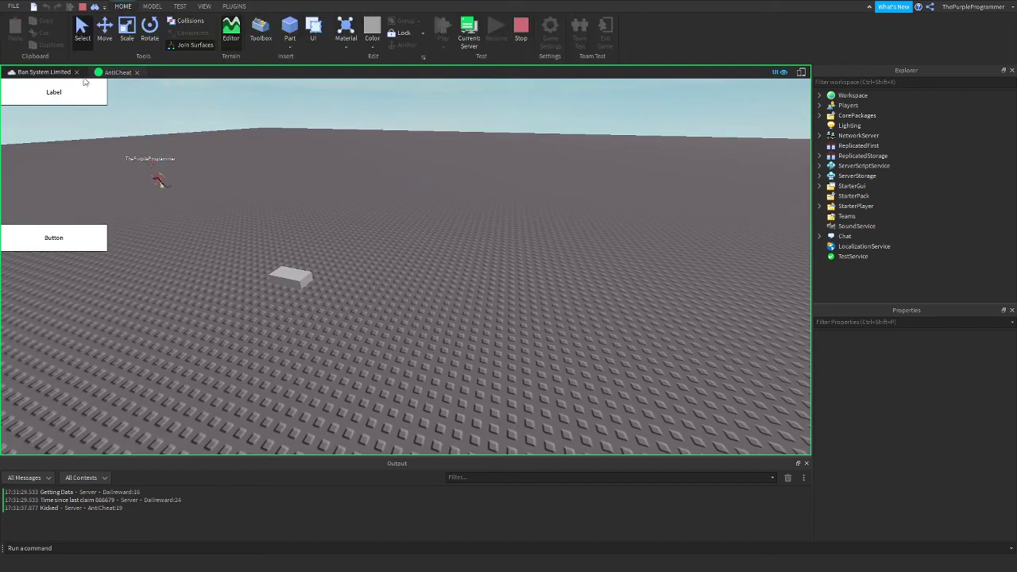
left_click(523, 35)
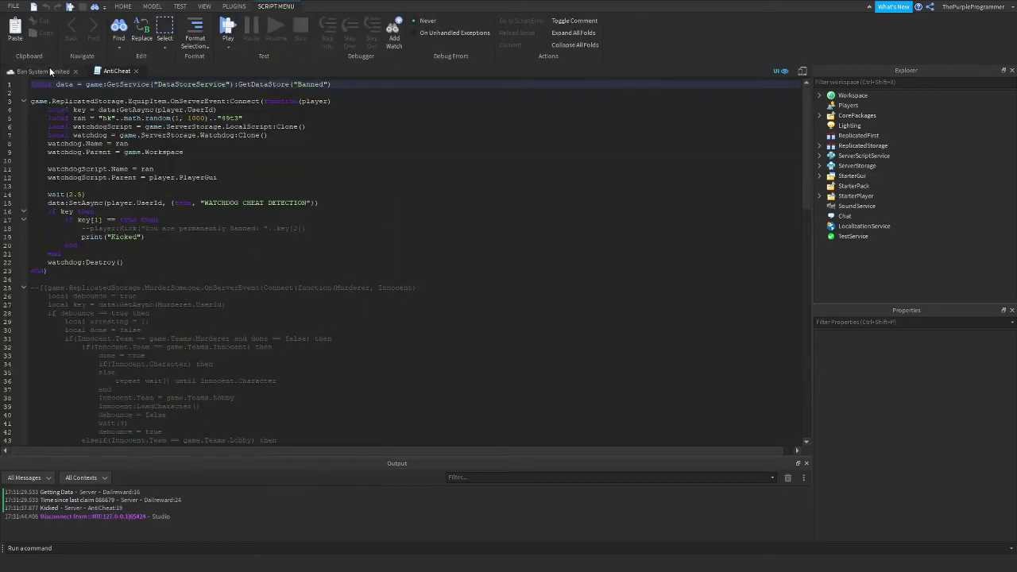
Step: Uncomment the player:Kick line with the "You are permanently Banned: " message in the AntiCheat script
left_click(47, 71)
left_click(117, 71)
left_click_drag(81, 229, 91, 228)
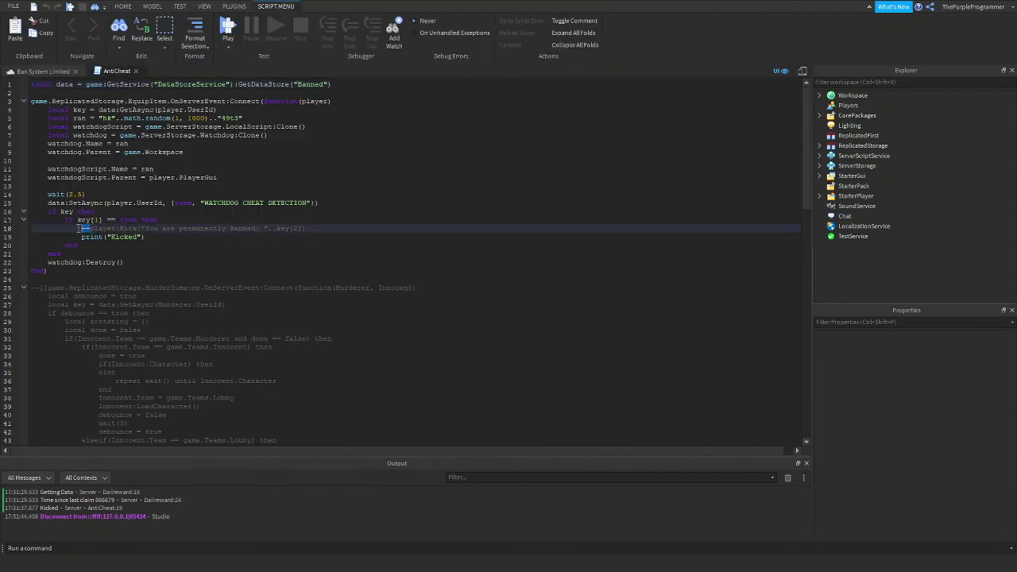
key("BackSpace")
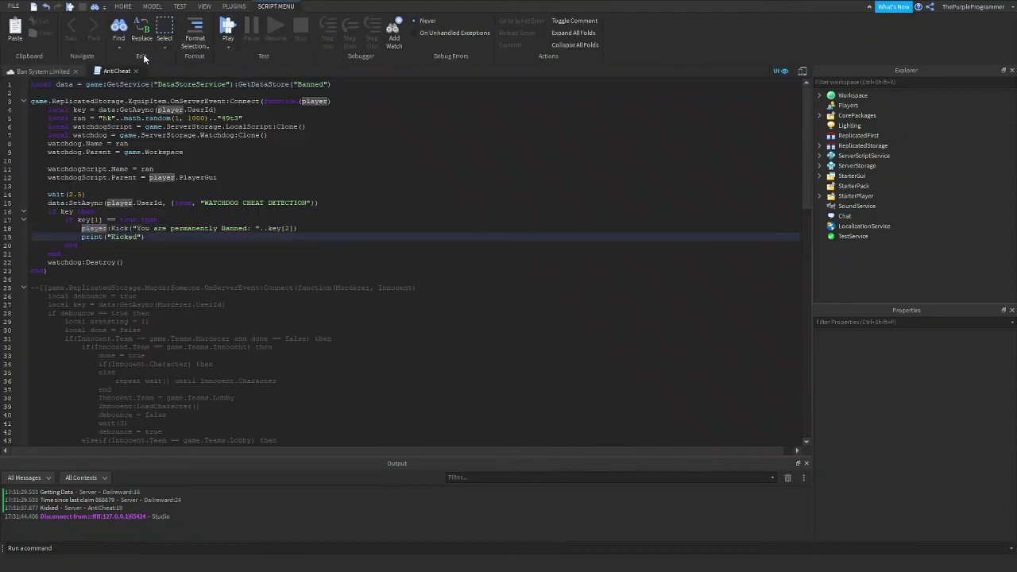
Step: Playtest the ban system by triggering the in-game Button, and leave the game from the disconnect dialog
left_click(228, 32)
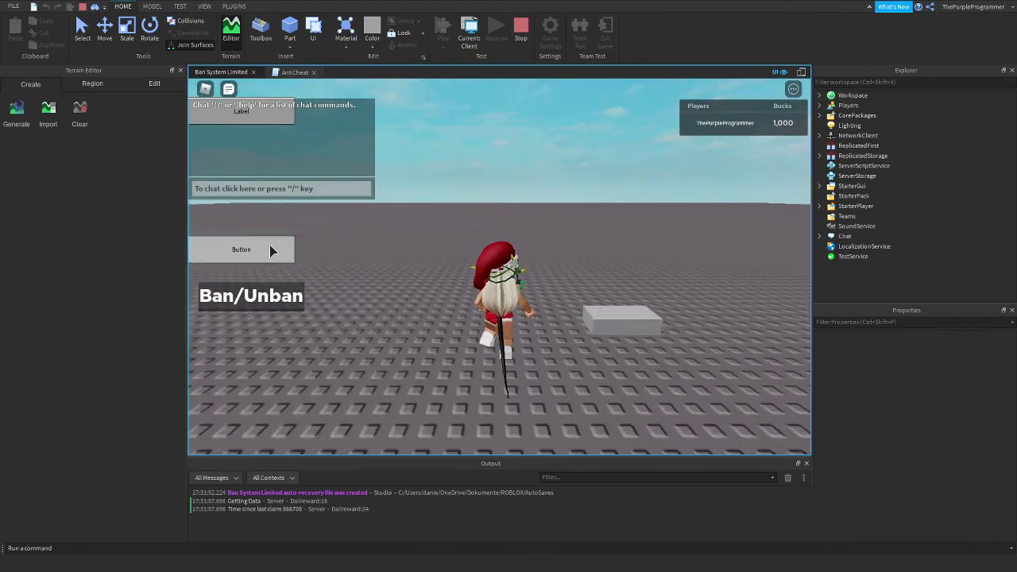
left_click(270, 251)
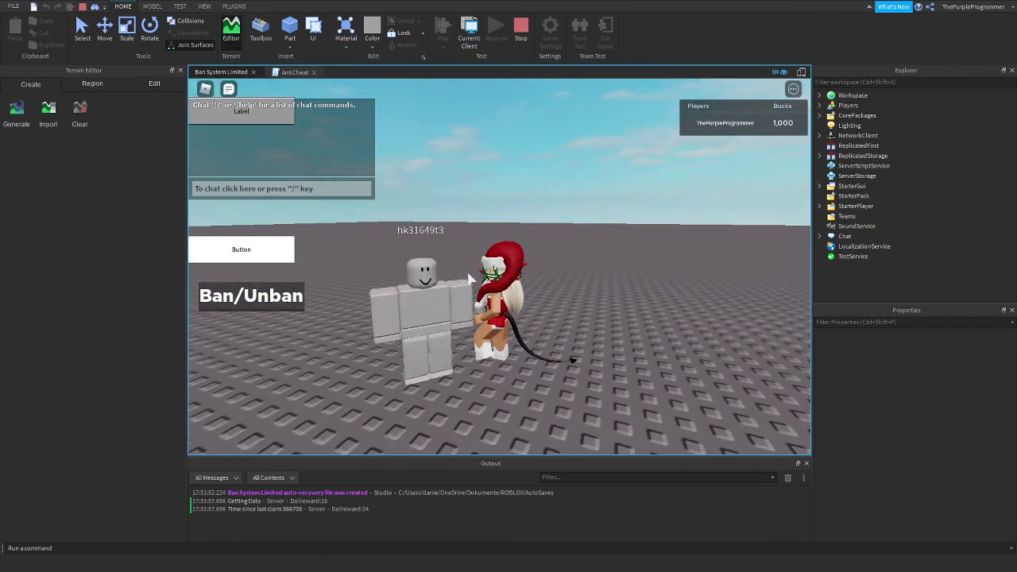
right_click_drag(510, 256, 530, 258)
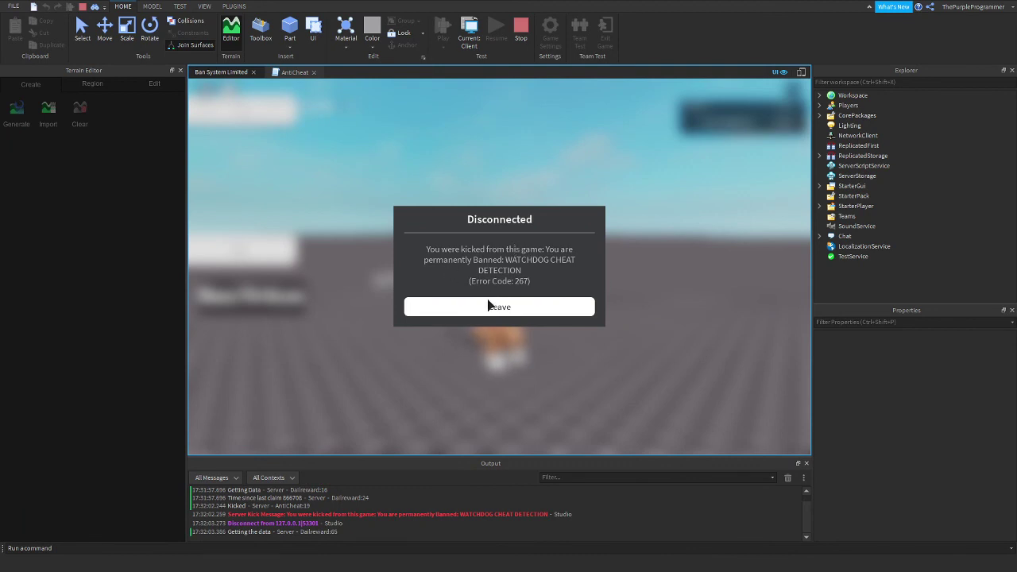
left_click(485, 307)
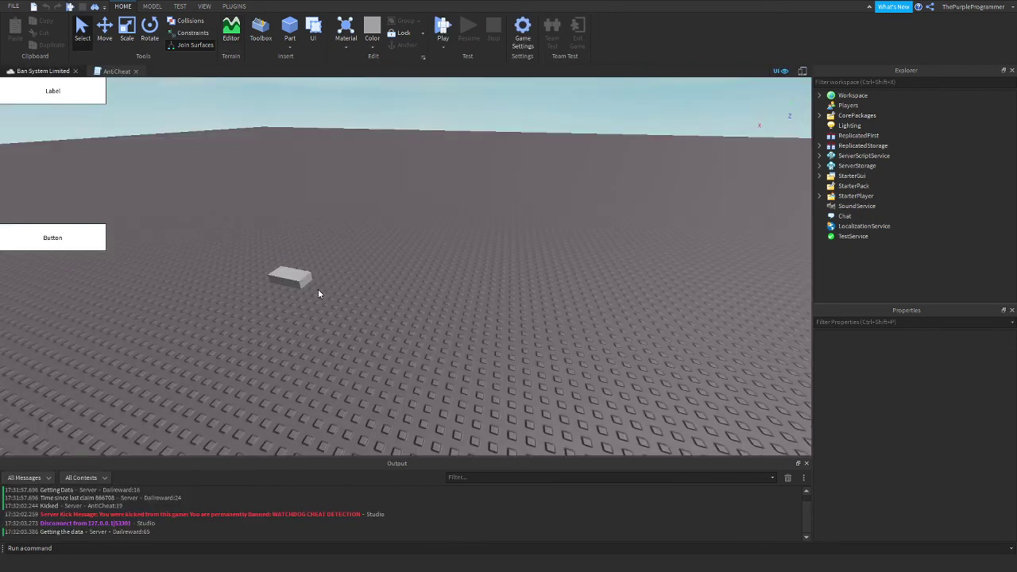